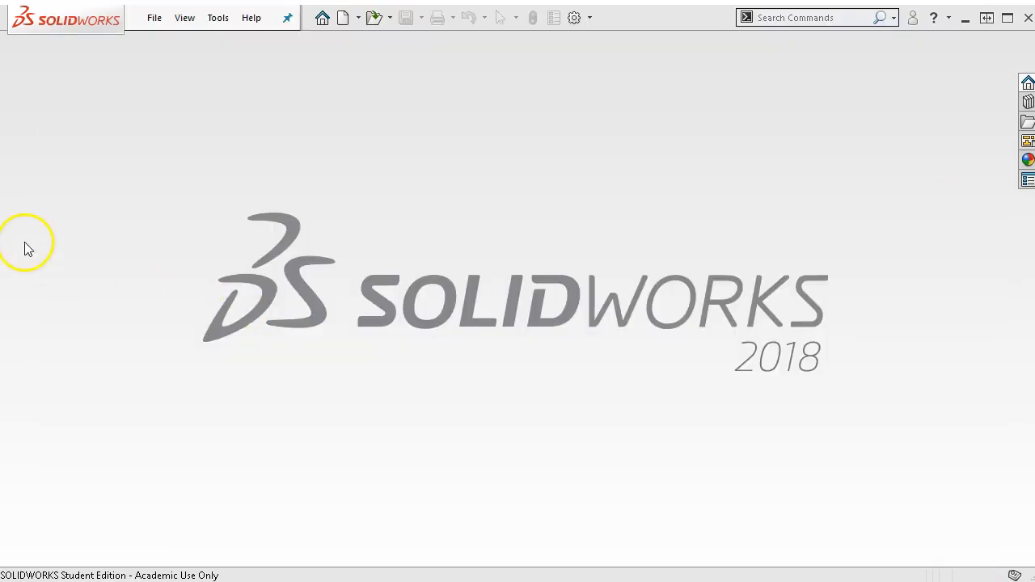
- Create a new part document in inches and start a sketch on its Front plane
click(153, 20)
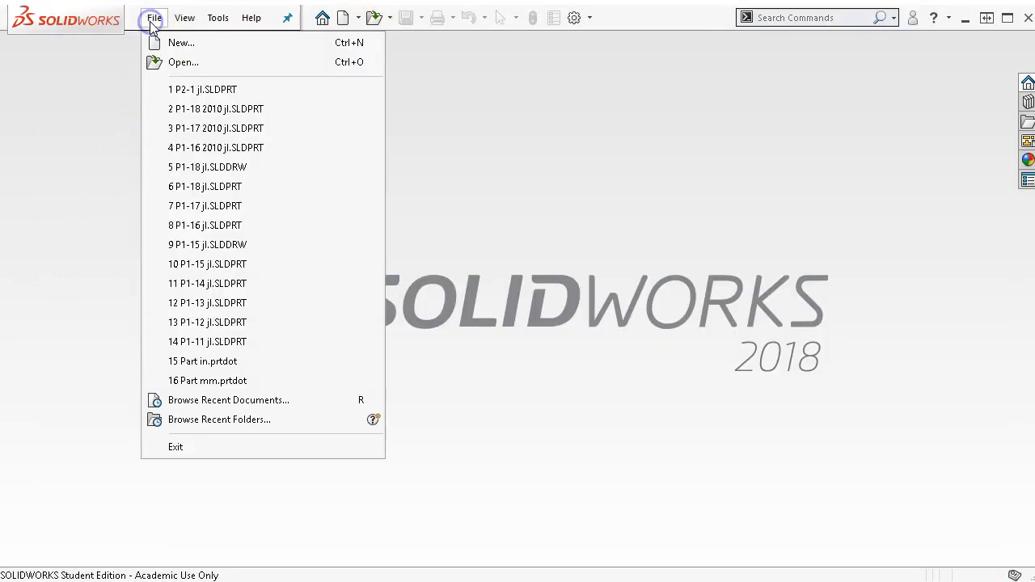
click(169, 41)
click(364, 141)
double_click(336, 180)
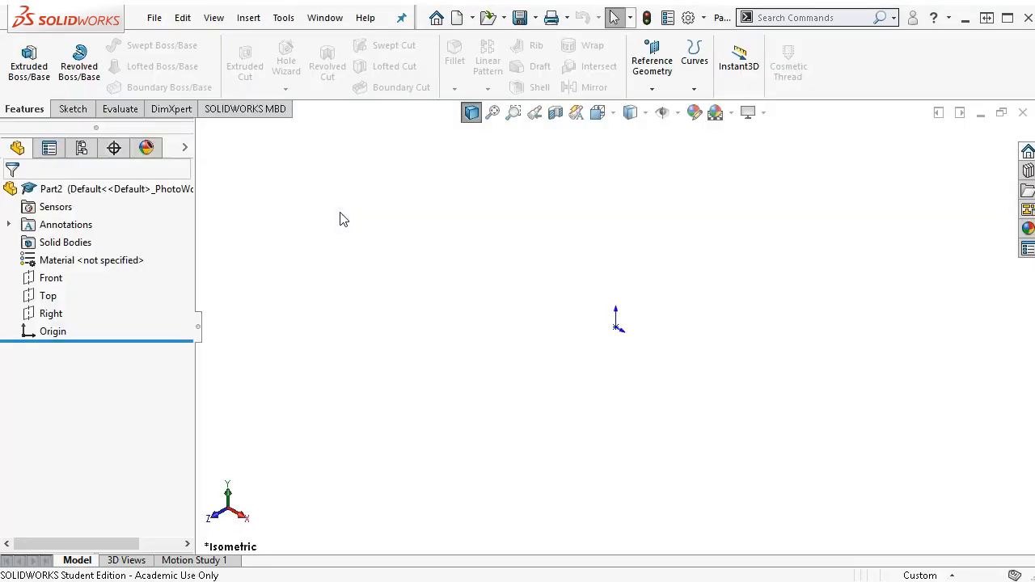
click(48, 277)
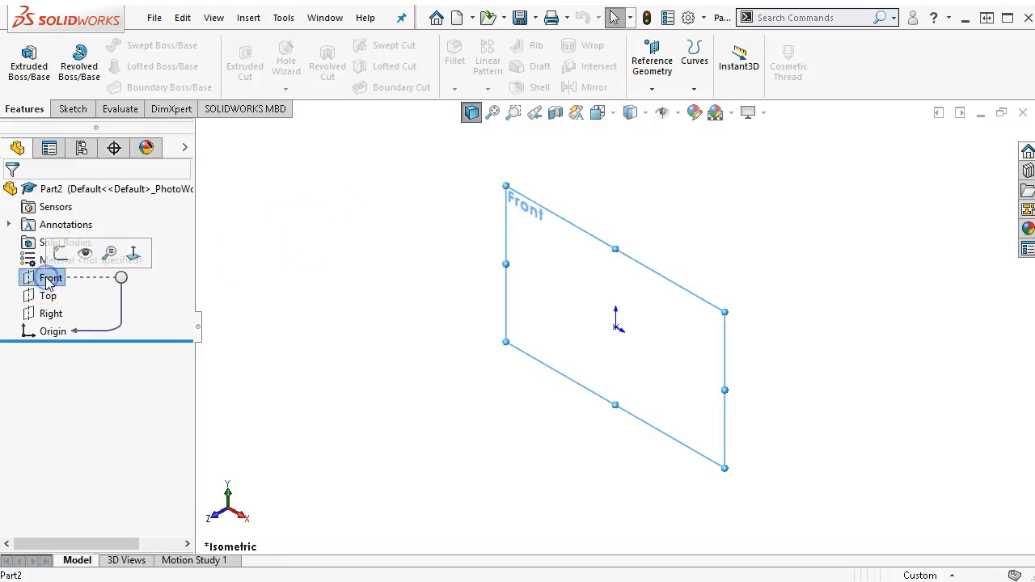
click(60, 253)
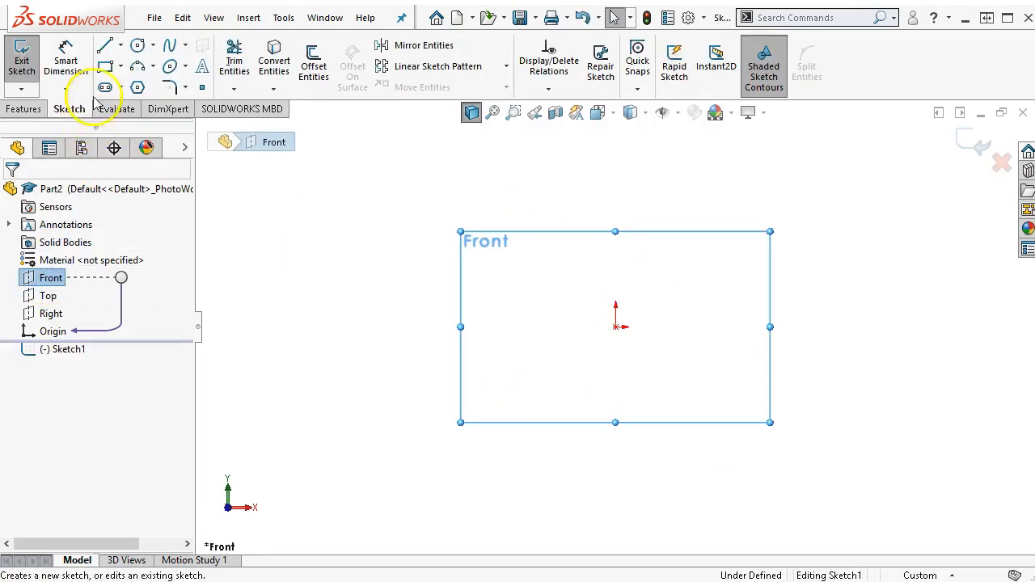
- Sketch the profile's left side from the origin: a line about 2.3 in long slanting up-left, one slanting up-right, and a short vertical line
click(105, 49)
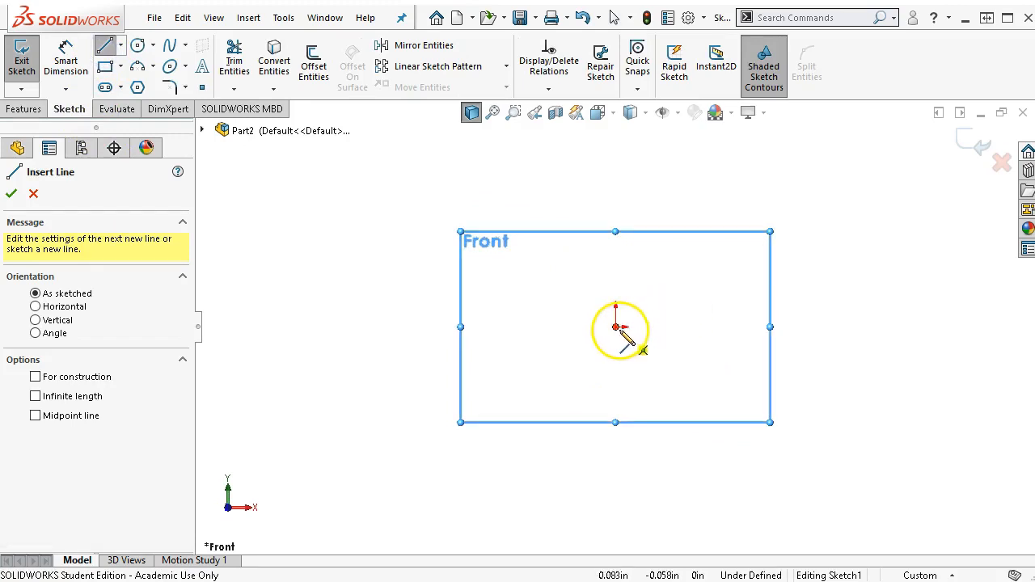
click(616, 328)
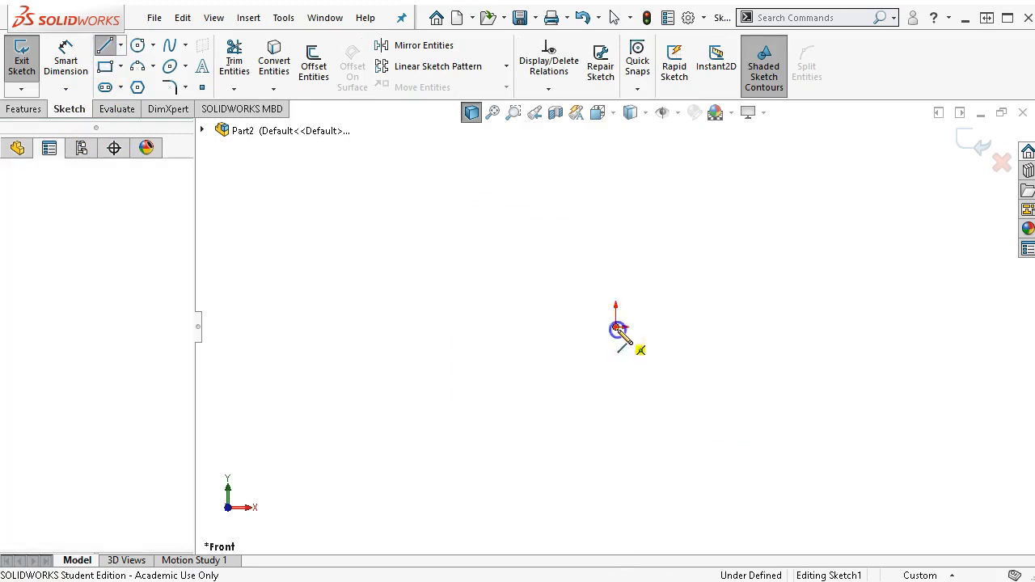
click(558, 232)
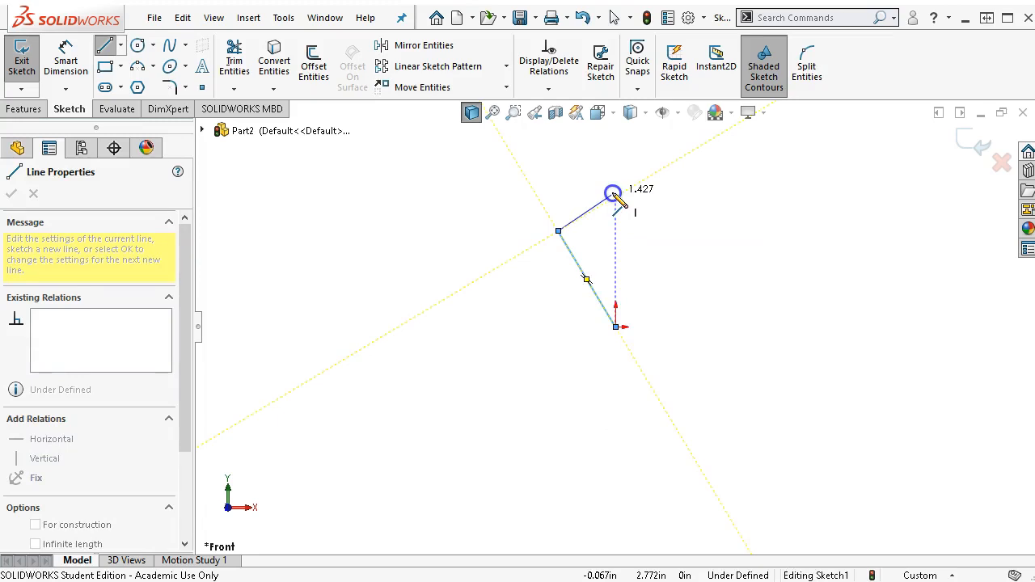
scroll(613, 189, down, 4)
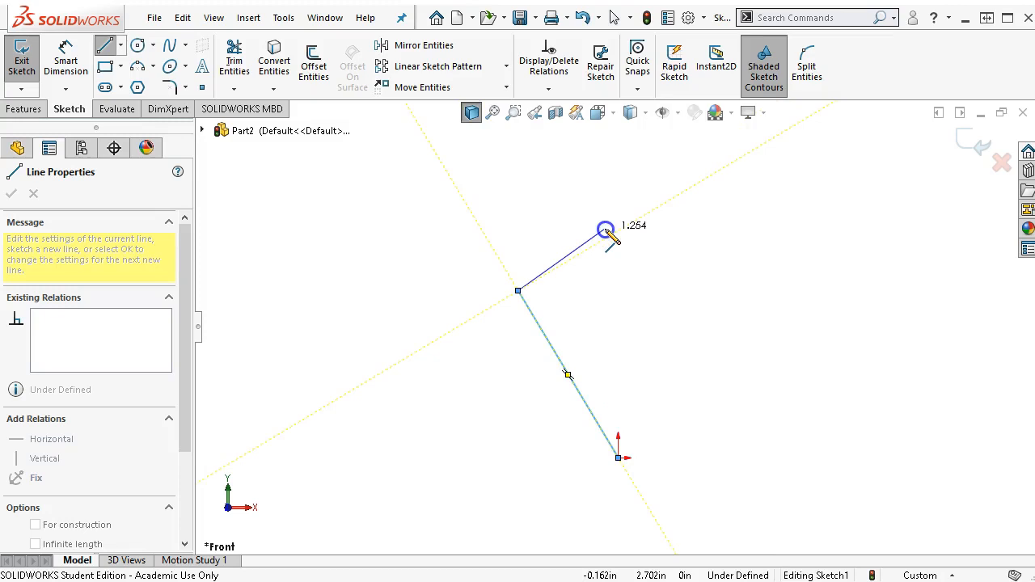
click(607, 221)
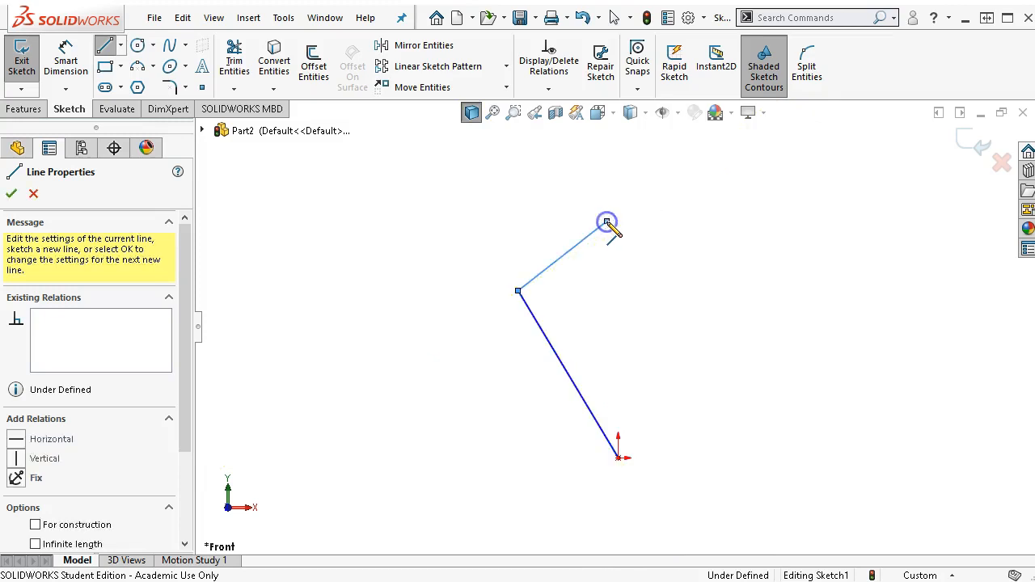
click(608, 148)
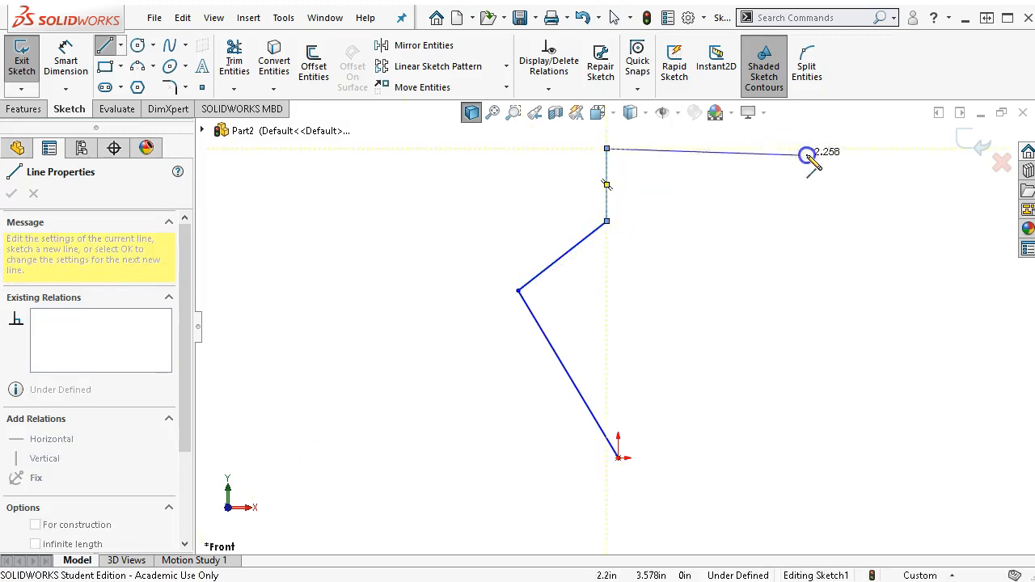
- Continue with a horizontal top edge, a vertical about 1.06 in down, a short horizontal step, and an outward-slanting line ending level with the origin
click(886, 149)
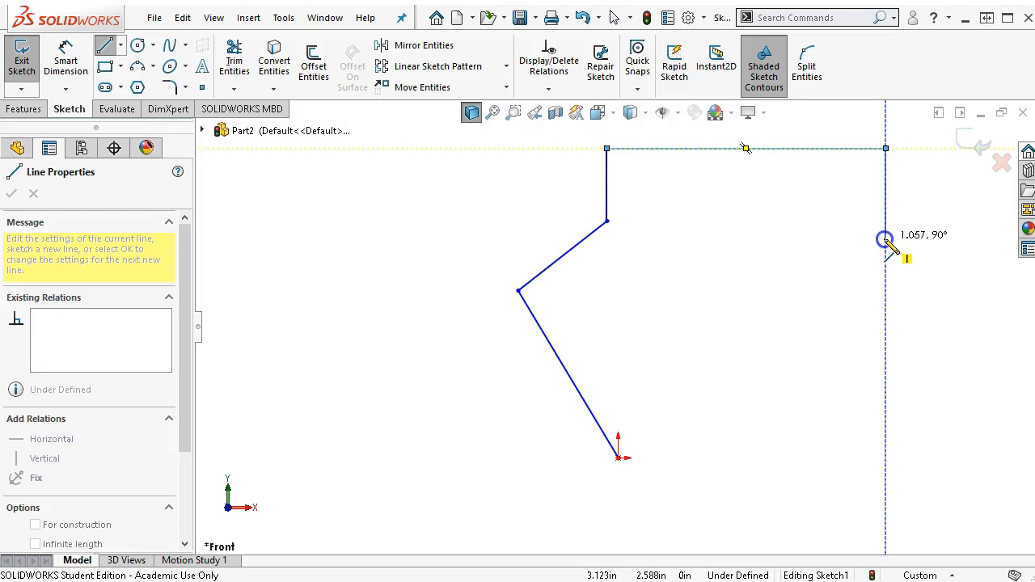
click(886, 238)
click(918, 238)
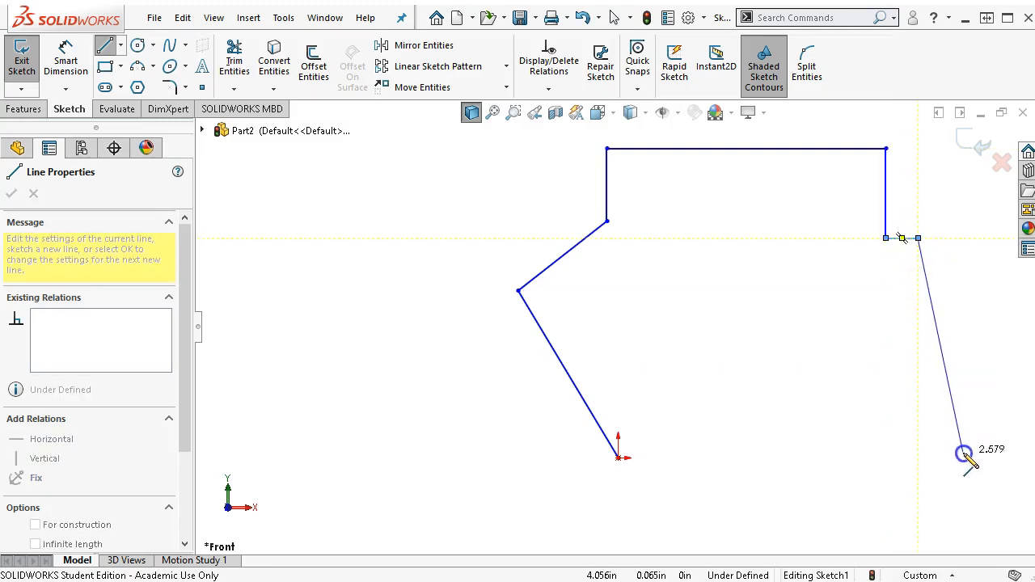
click(963, 458)
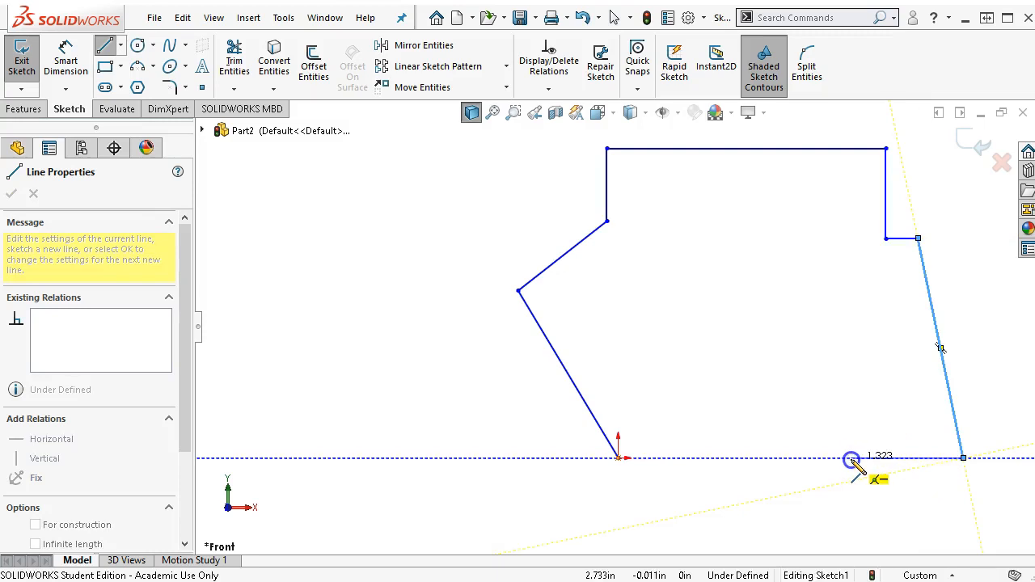
- Close the profile at the origin with a bottom edge containing a rectangular notch about 1.14 in wide and 0.57 in high
click(851, 458)
click(851, 410)
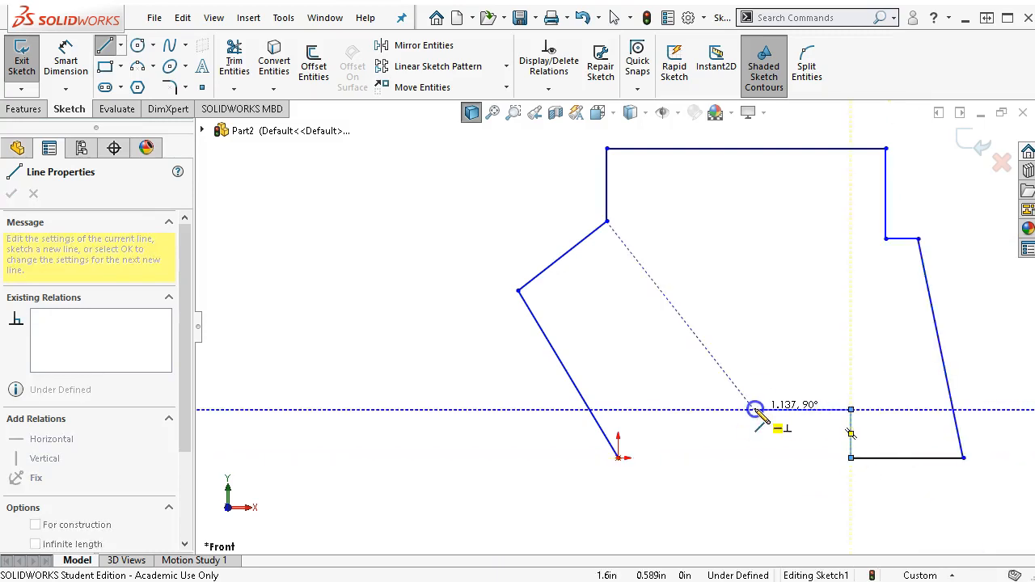
click(755, 410)
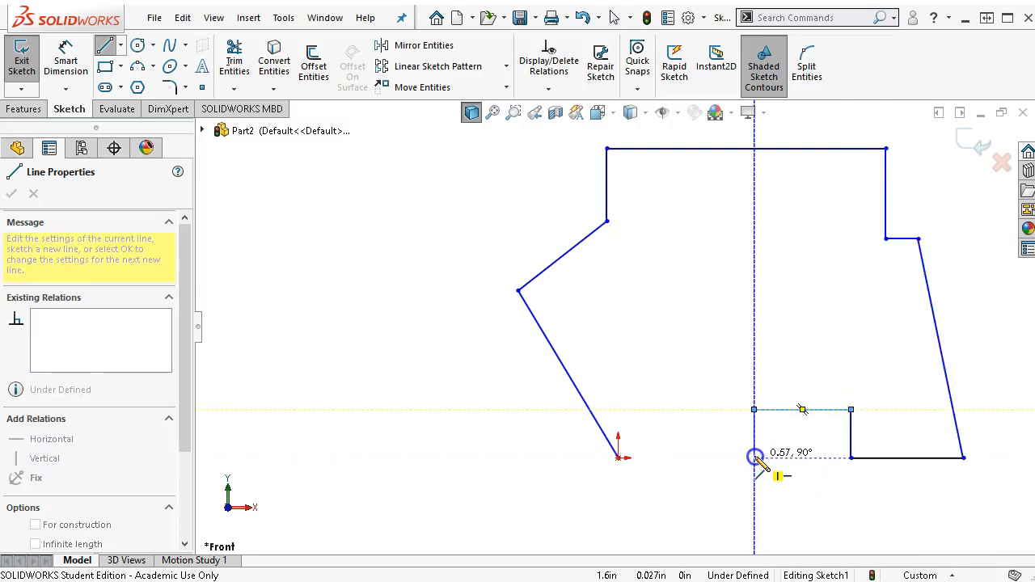
click(755, 458)
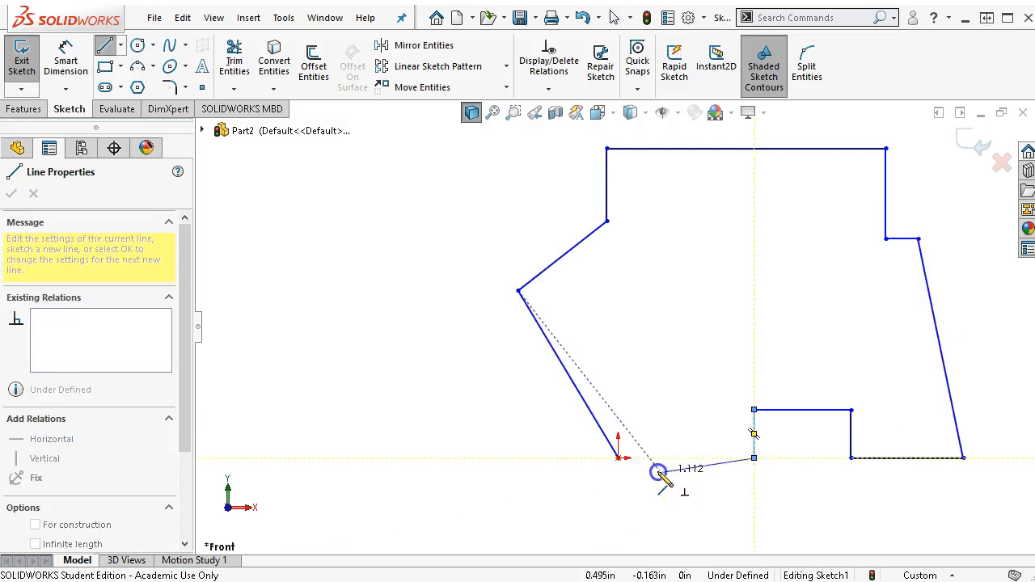
click(618, 458)
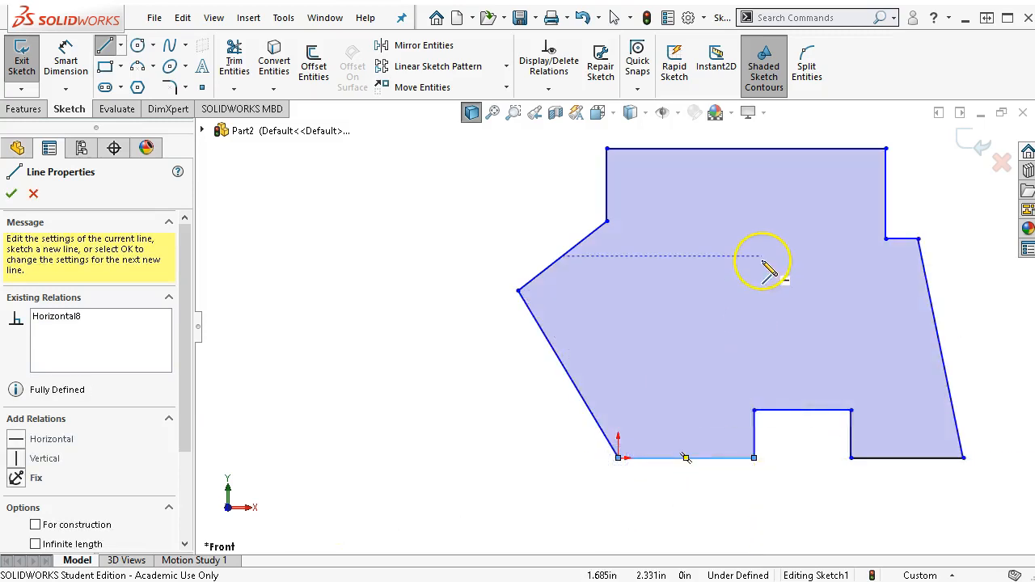
right_click(503, 310)
click(521, 310)
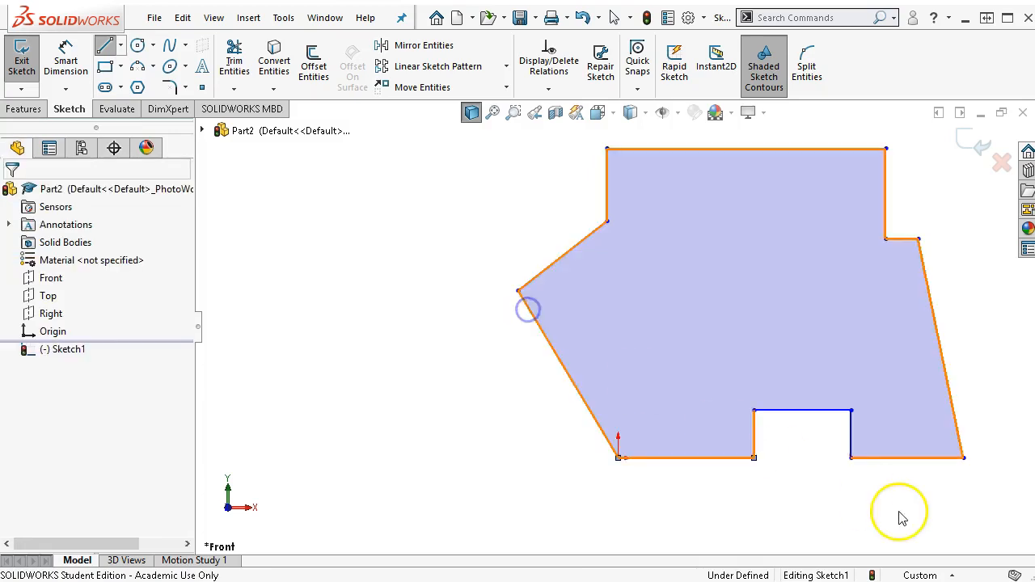
- Examine the sketch relations on the bottom line to the right of the notch
click(907, 467)
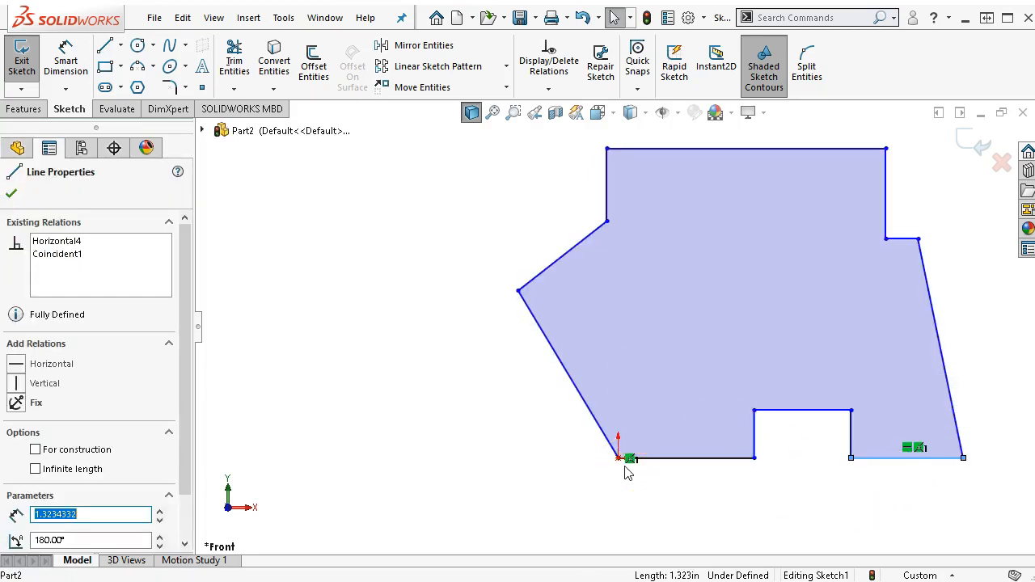
click(793, 490)
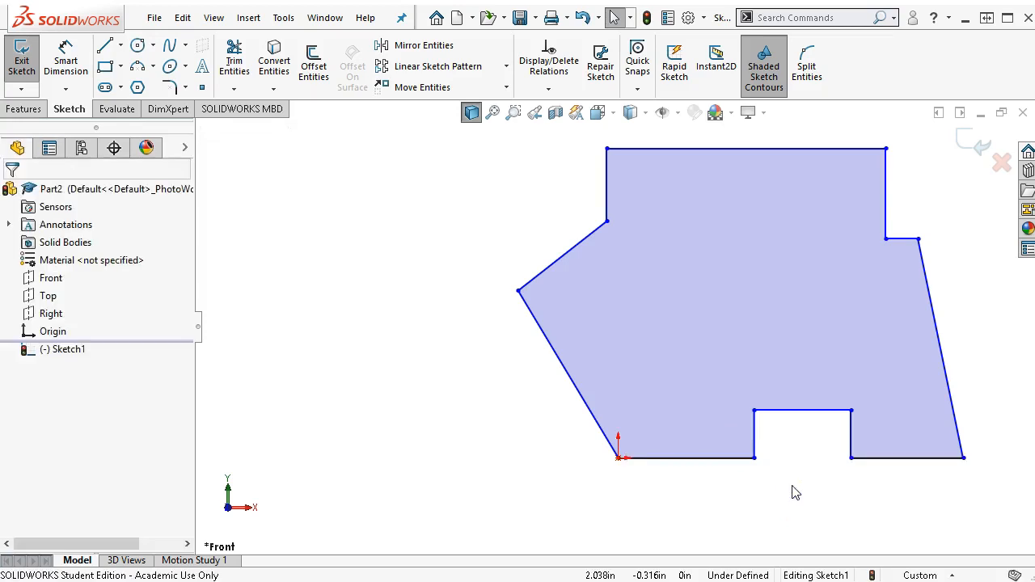
- Dimension the horizontal extent of the lower-left slanted line as 1 in
scroll(804, 460, up, 1)
scroll(813, 436, down, 1)
scroll(813, 415, up, 3)
scroll(686, 199, down, 1)
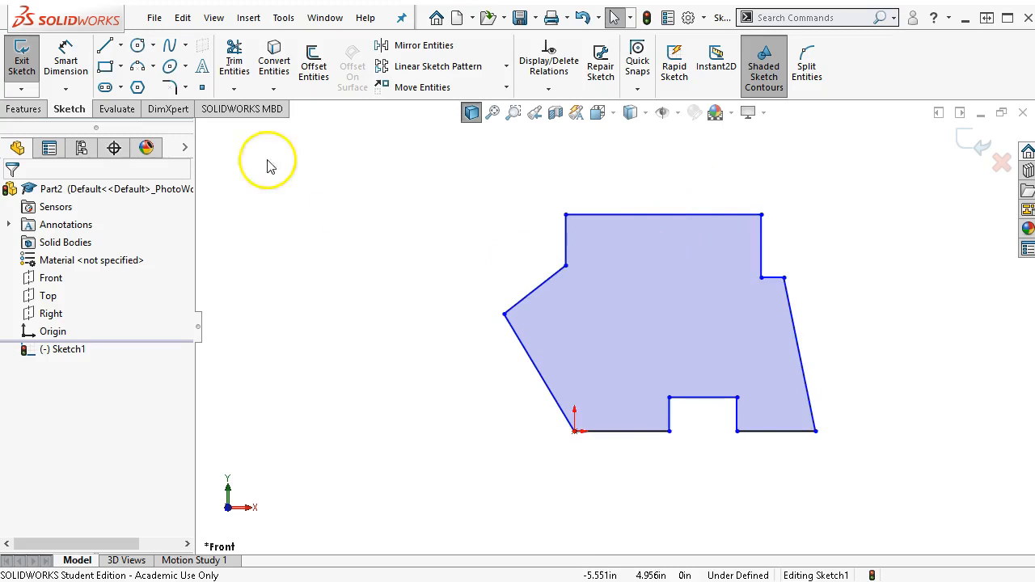
click(65, 61)
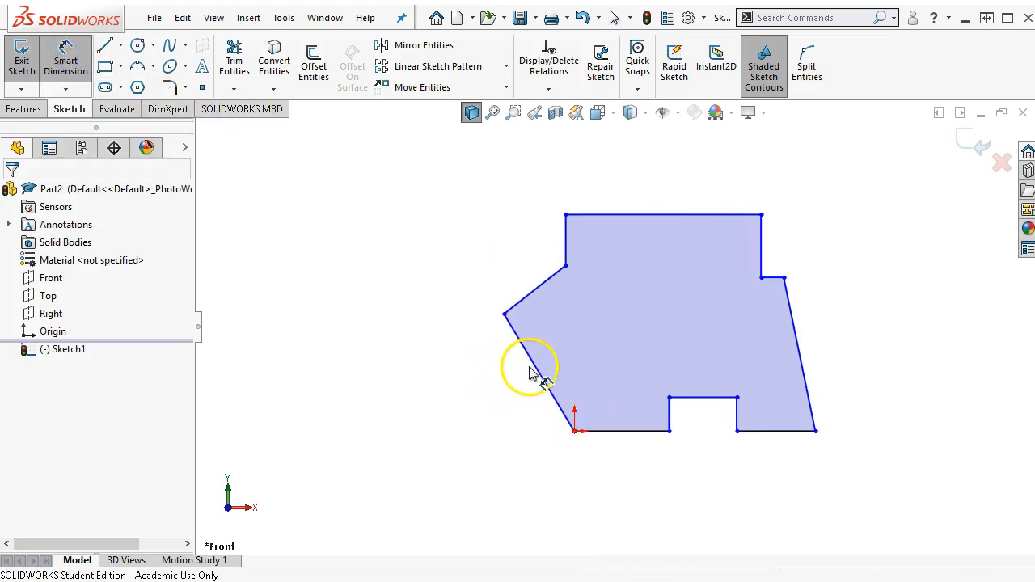
click(534, 372)
click(558, 464)
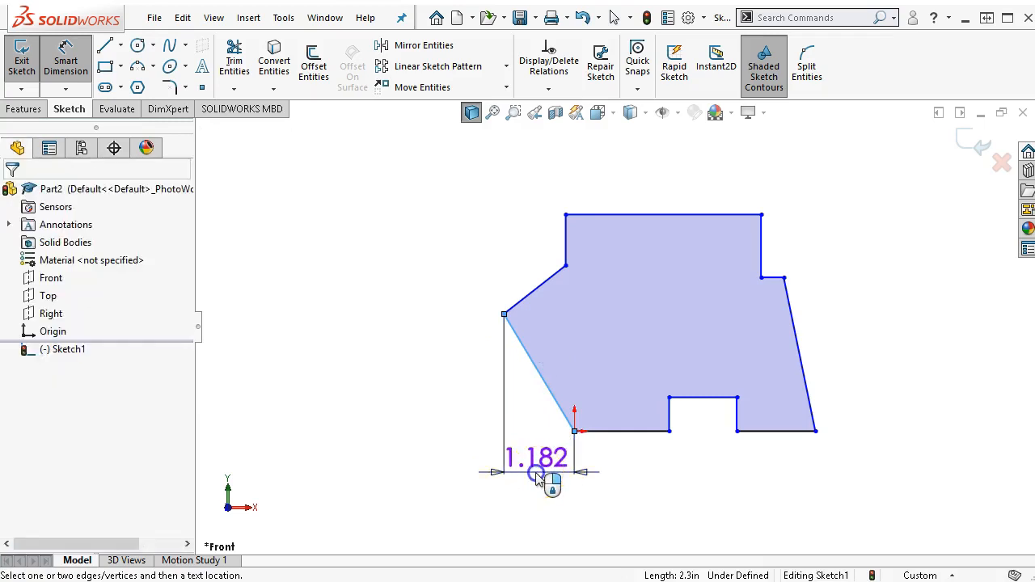
text(1)
key(Return)
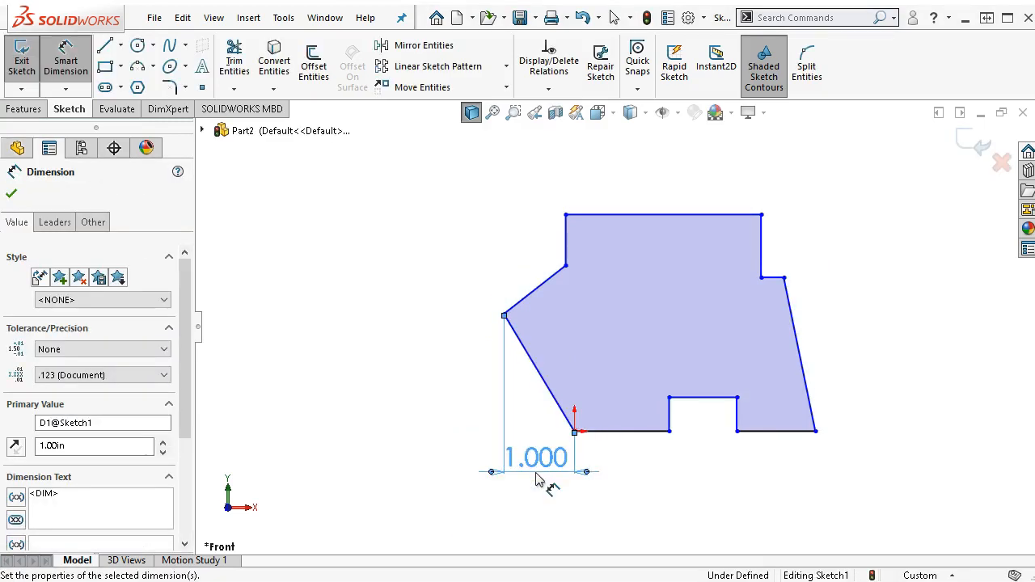
- Dimension the vertical extent of the lower-left slanted line as 1.61 in
click(546, 397)
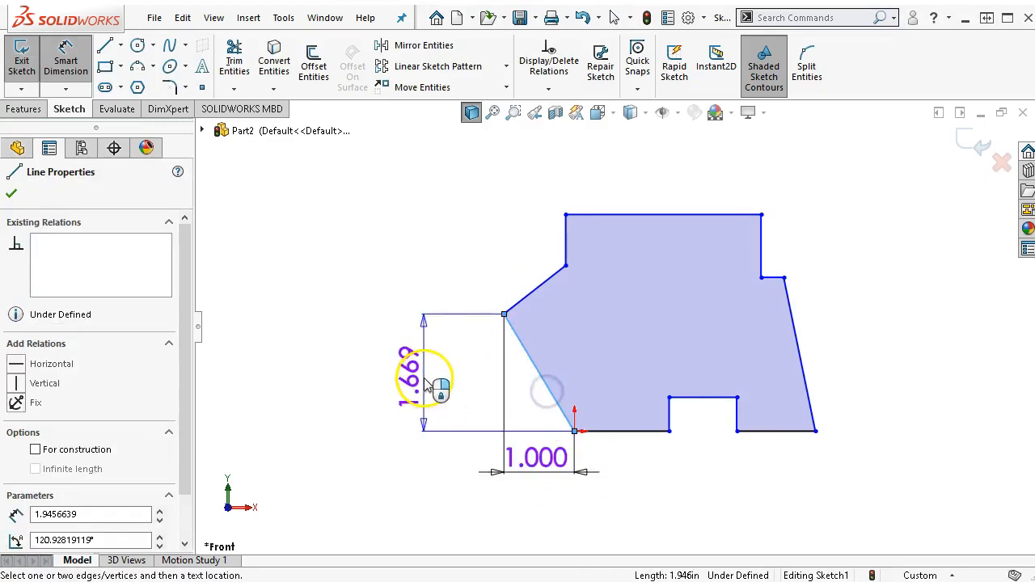
click(439, 386)
text(1.)
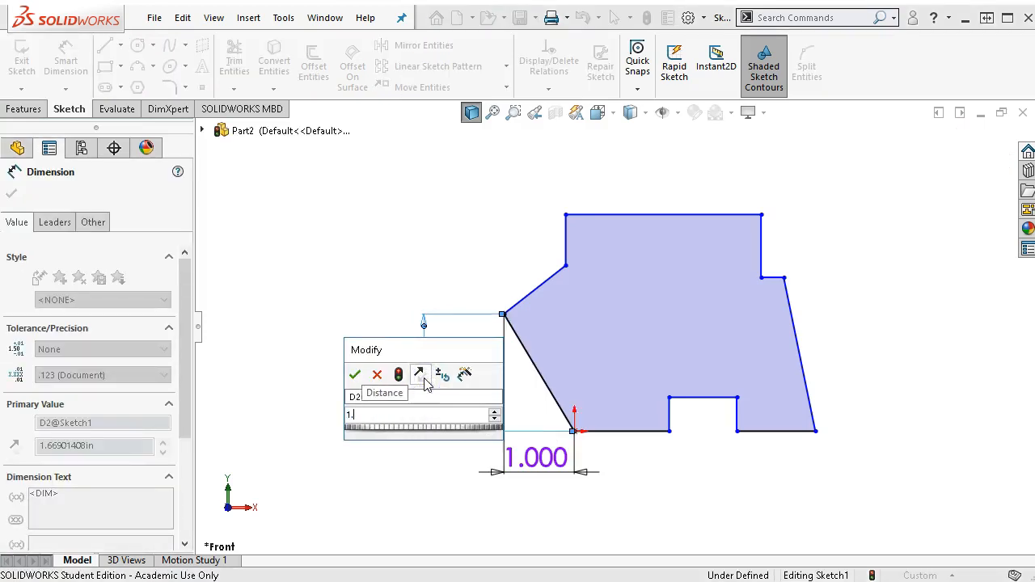
text(61)
key(Return)
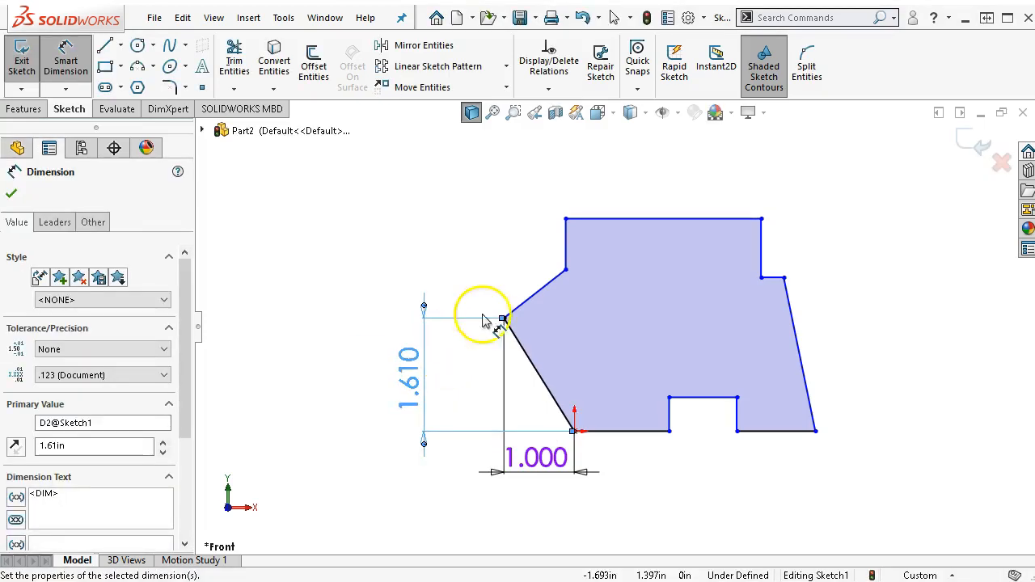
- Dimension the height from the bottom edge to the upper end of the second slanted line as 2.5 in
click(603, 434)
click(566, 269)
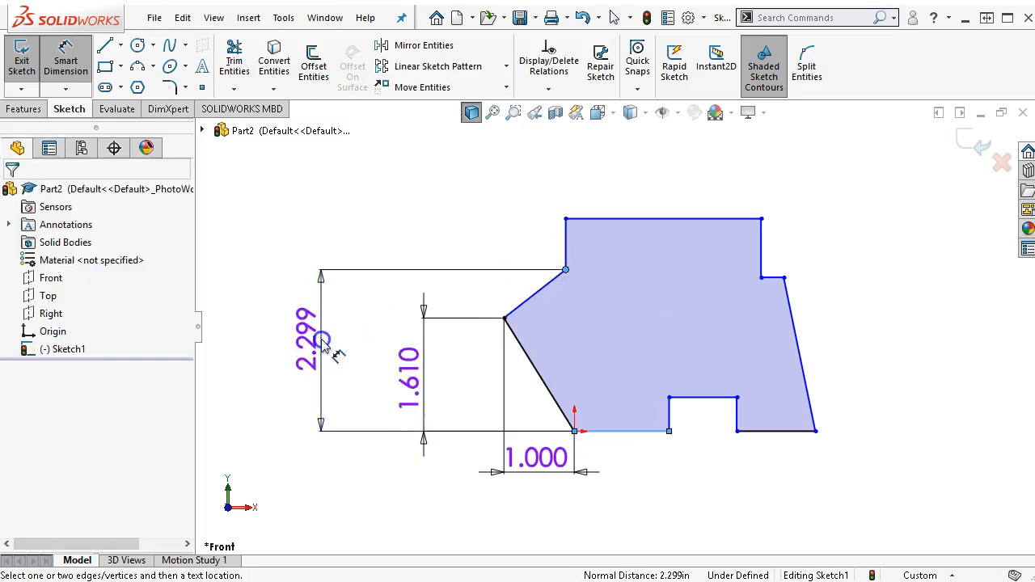
click(322, 344)
text(2.5)
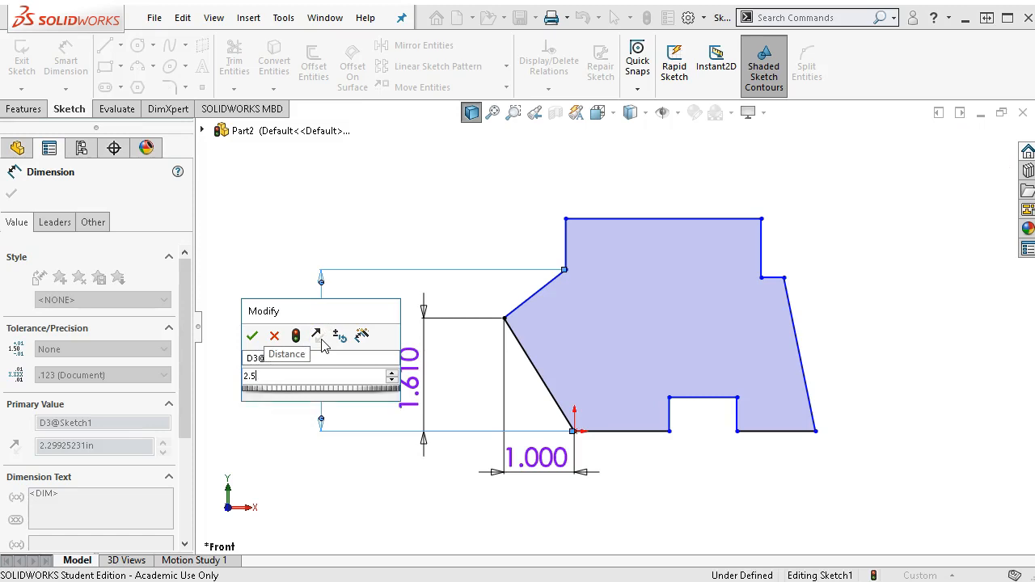
key(Return)
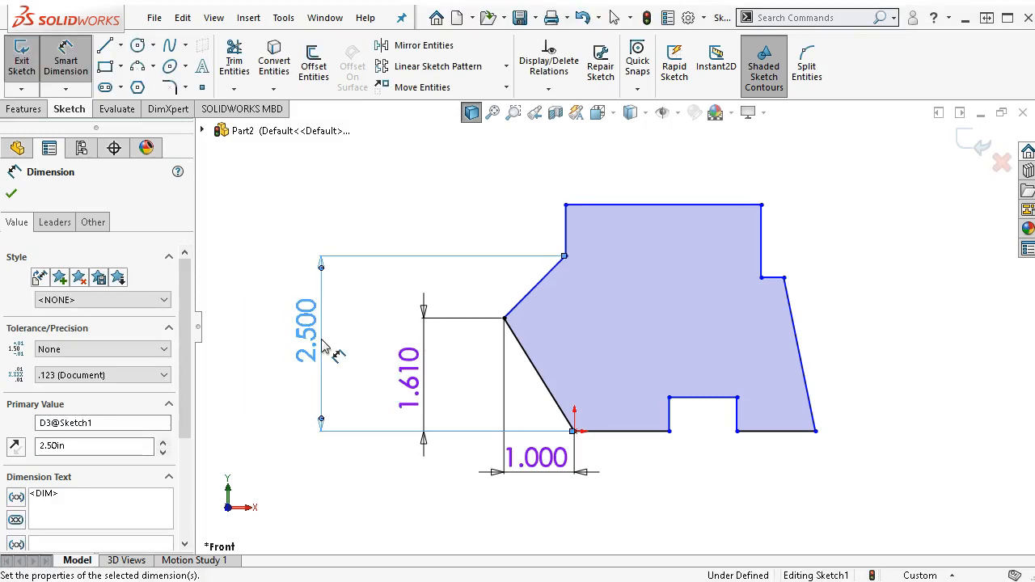
- Dimension the overall height between the profile's bottom and top edges as 4 in
click(622, 429)
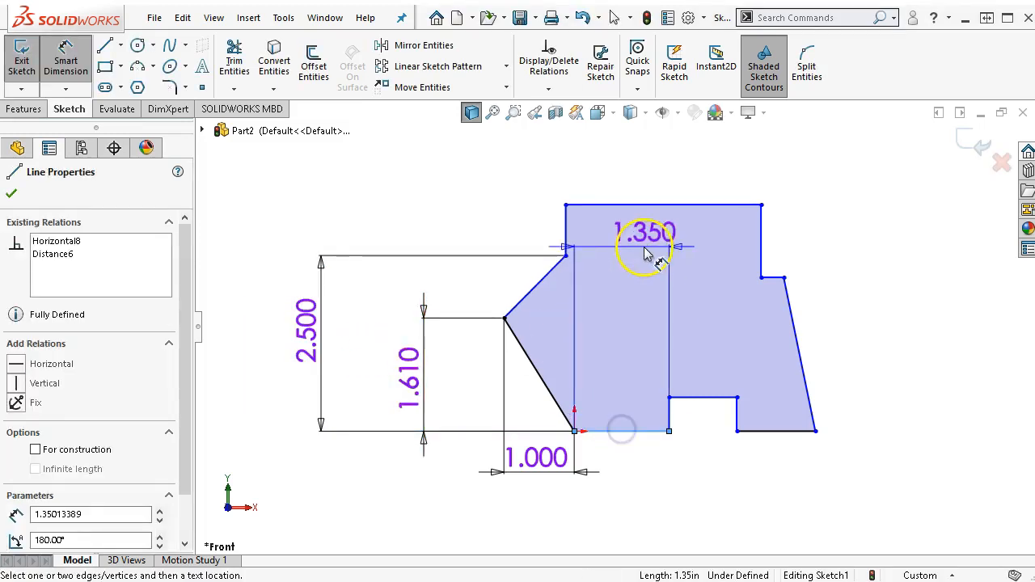
click(589, 209)
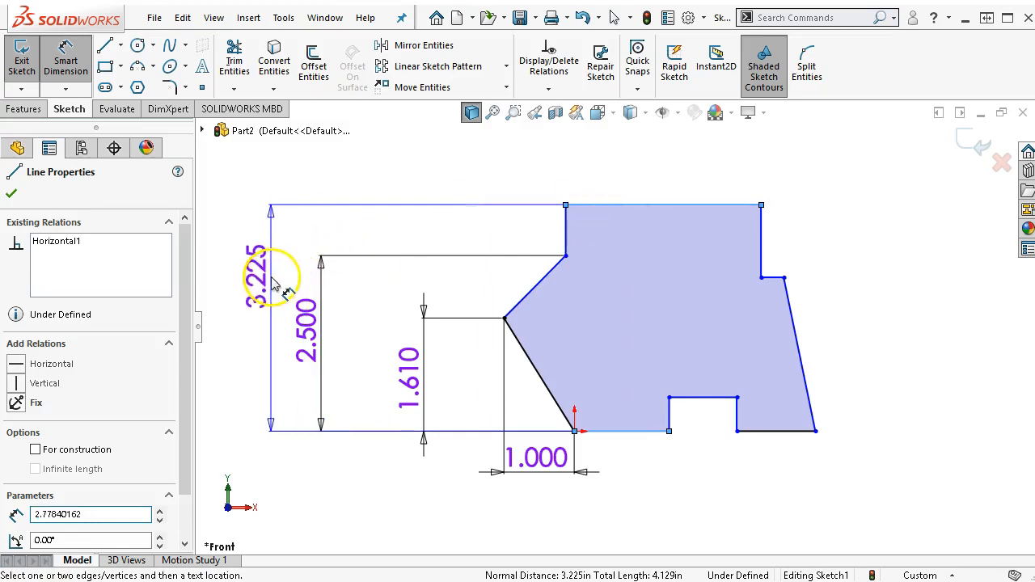
click(274, 285)
text(4)
key(Return)
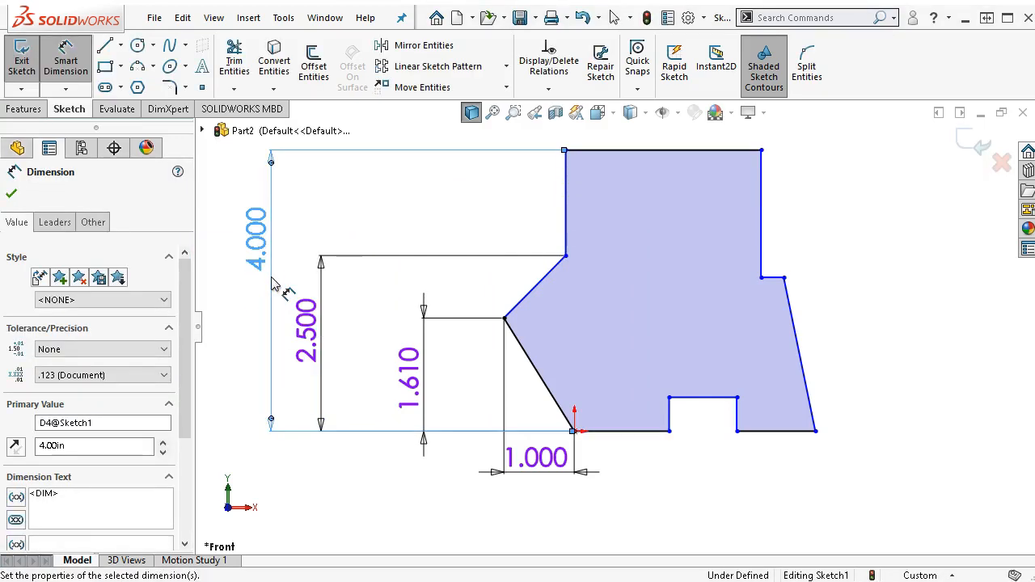
- Dimension the bottom edge between the origin and the notch as 1.5 in, and the notch width as 1.5 in
click(608, 439)
click(612, 511)
text(1.5)
key(Return)
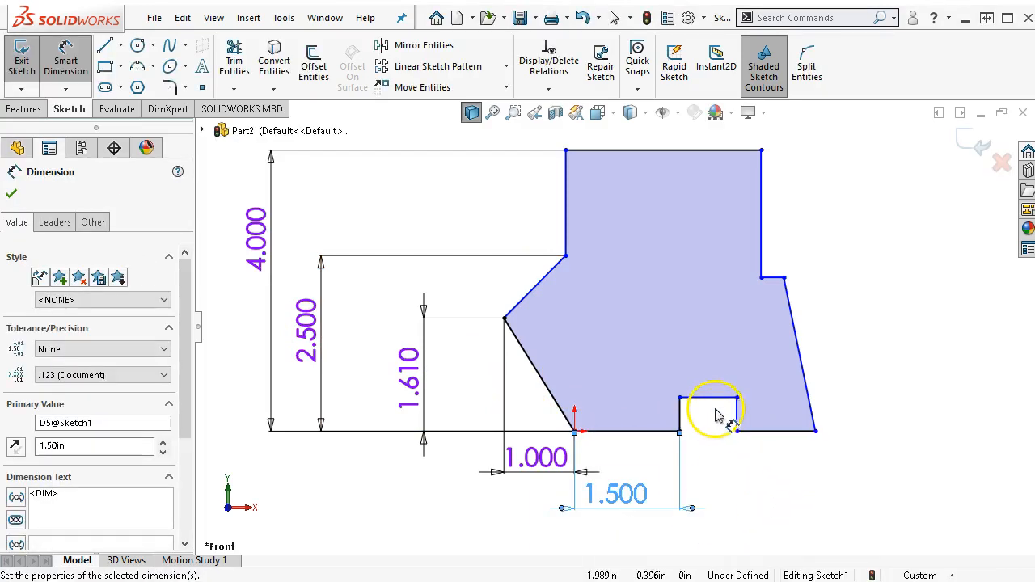
click(715, 399)
click(716, 485)
text(1.5)
key(Return)
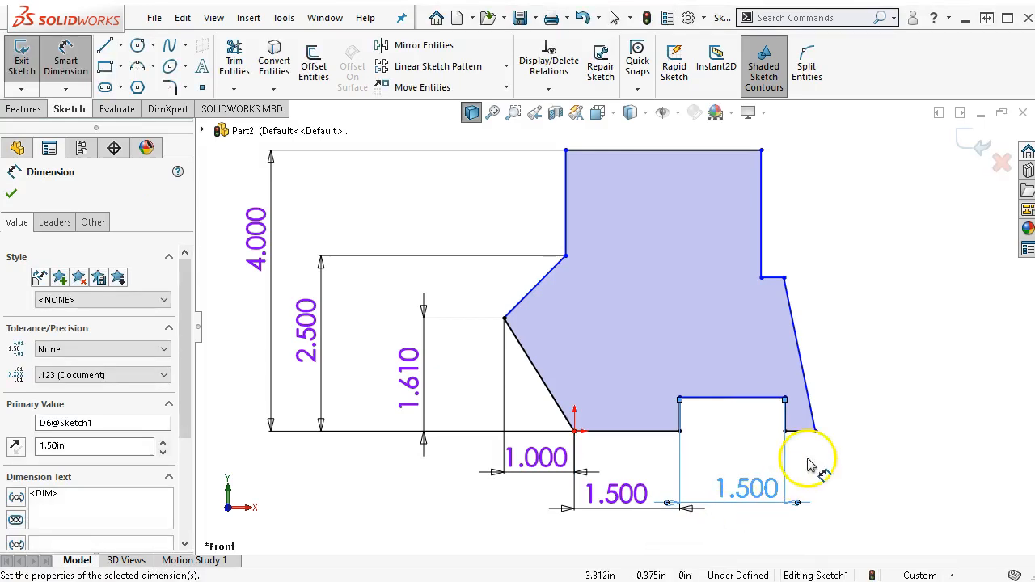
- Dimension the bottom edge between the notch and the profile's lower-right corner as 2 in
click(799, 431)
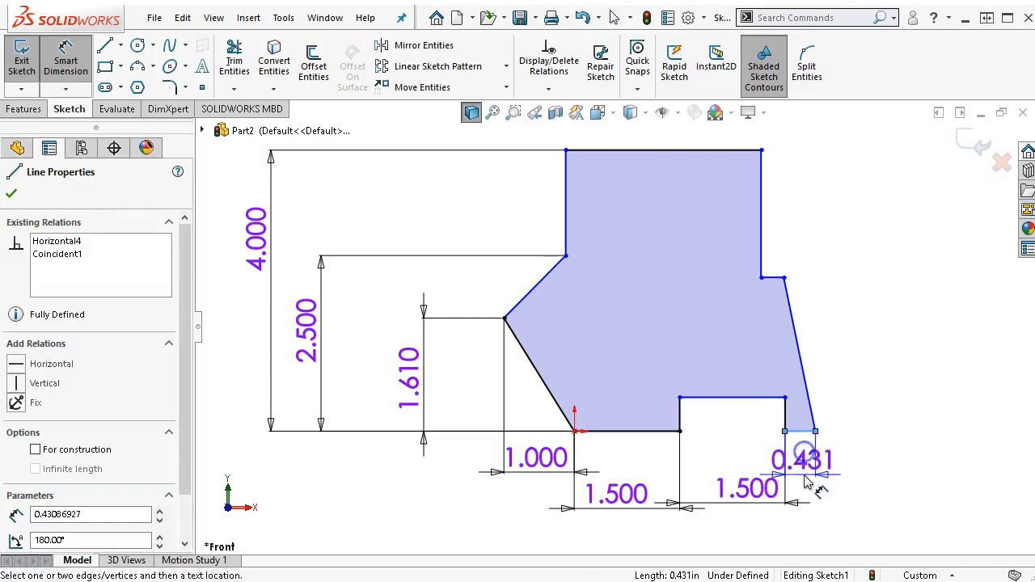
click(805, 479)
text(2)
key(Return)
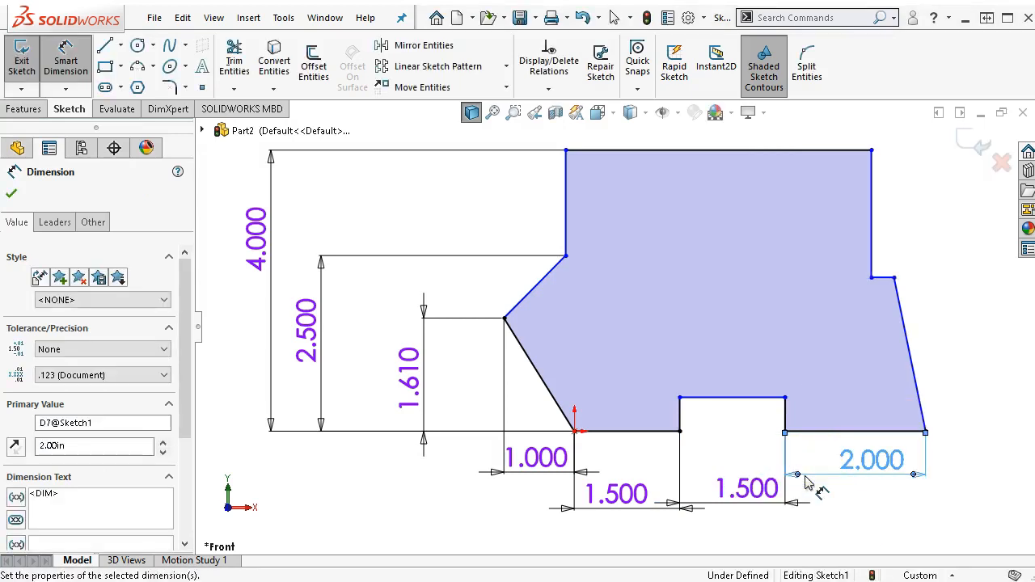
click(823, 451)
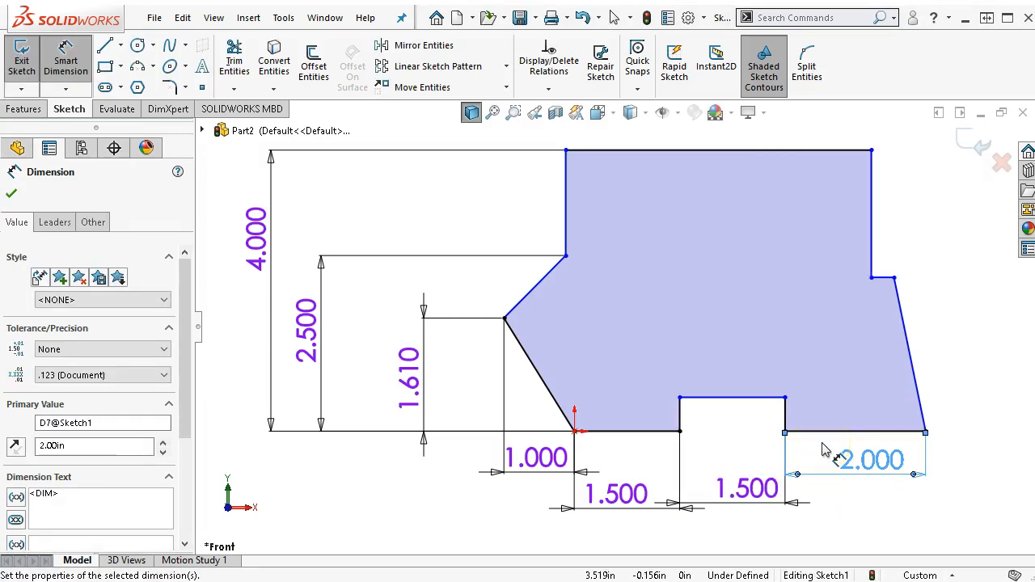
- Dimension the depth of the bottom notch as 0.53 in
click(792, 417)
click(834, 424)
text(.5)
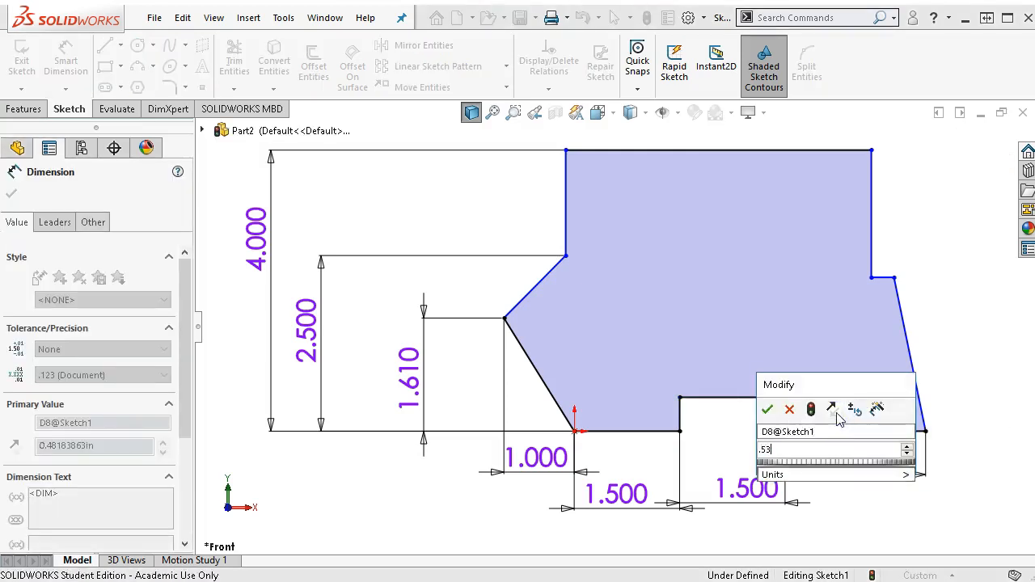
text(3)
key(Return)
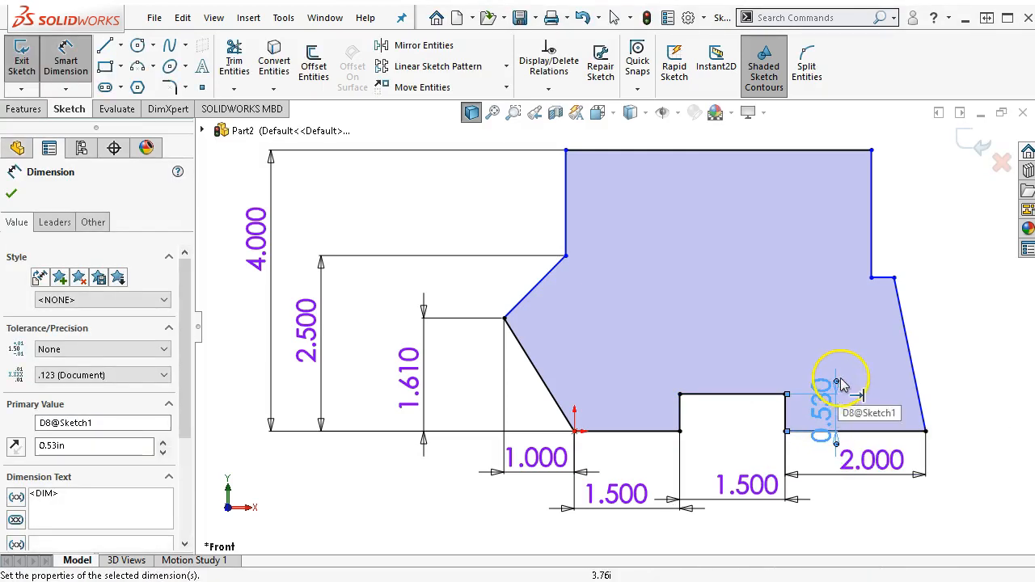
- Dimension the vertical distance from the profile's top edge to the horizontal ledge on its right side as 1 in
click(825, 152)
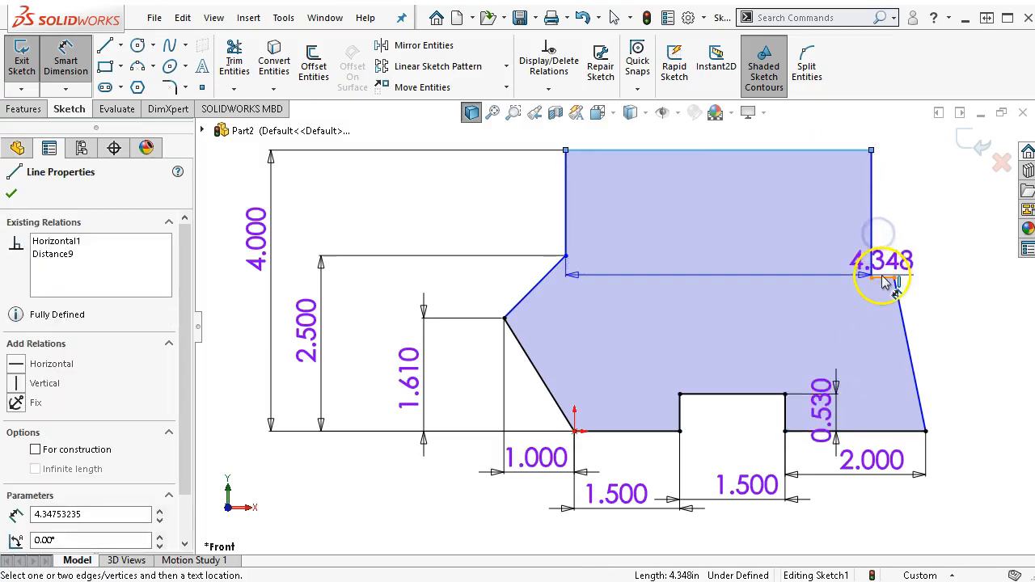
click(882, 278)
click(962, 234)
text(1)
key(Return)
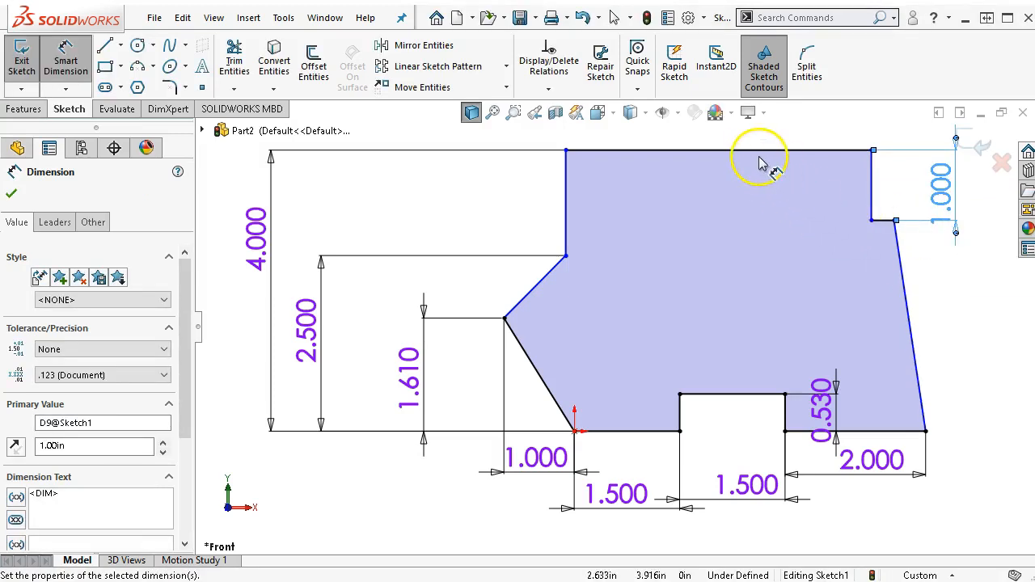
- Dimension the length of the profile's top edge as 2.5 in
click(761, 151)
scroll(742, 171, up, 2)
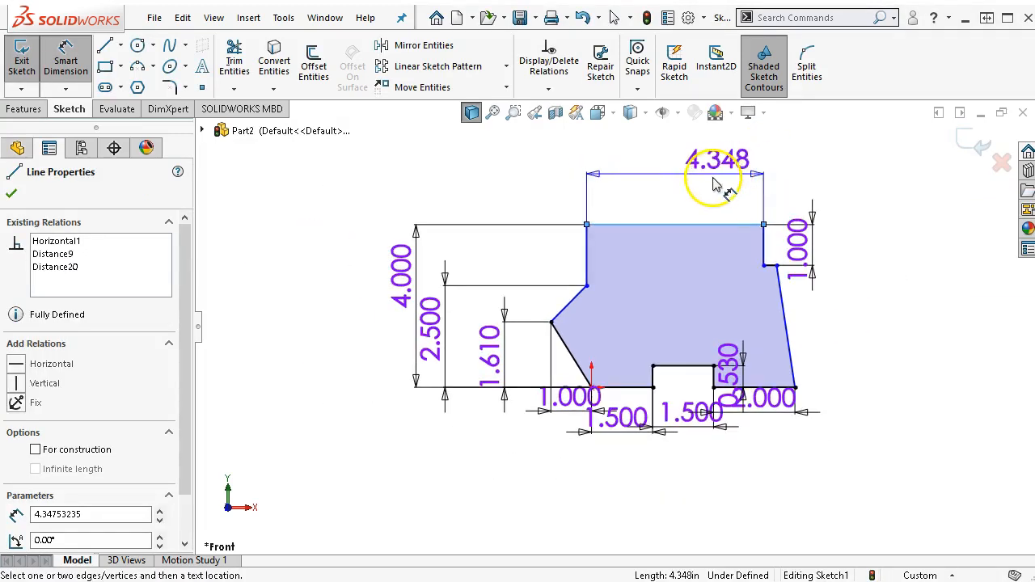
click(692, 185)
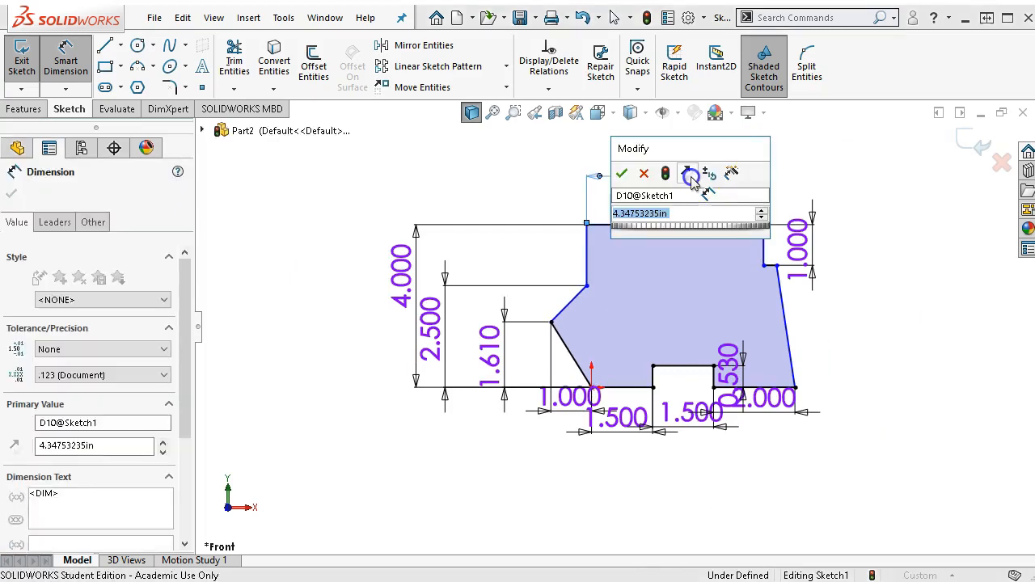
text(2.5)
key(Return)
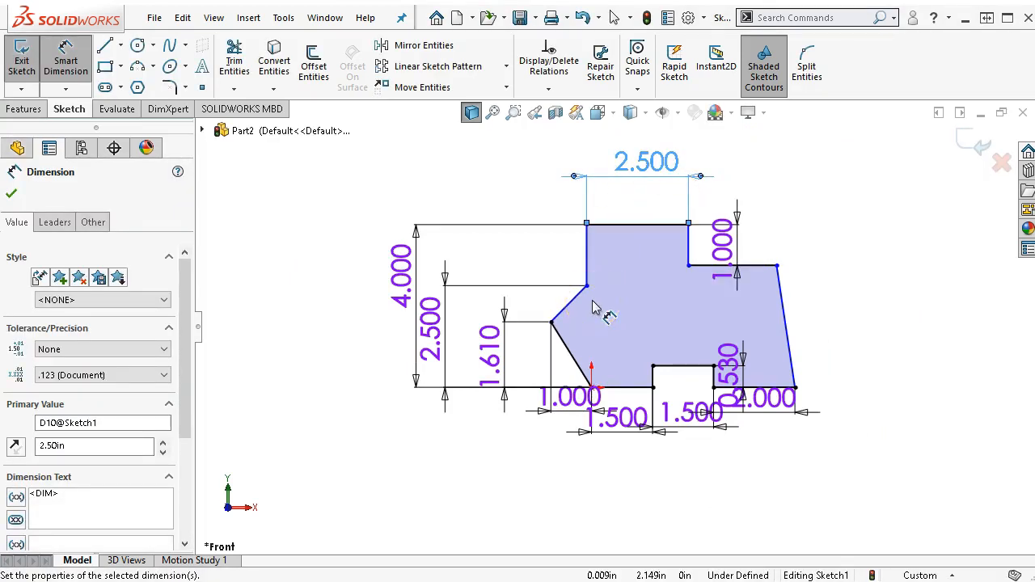
- Dimension the length of the horizontal ledge at the upper right of the profile as 1 in
click(765, 265)
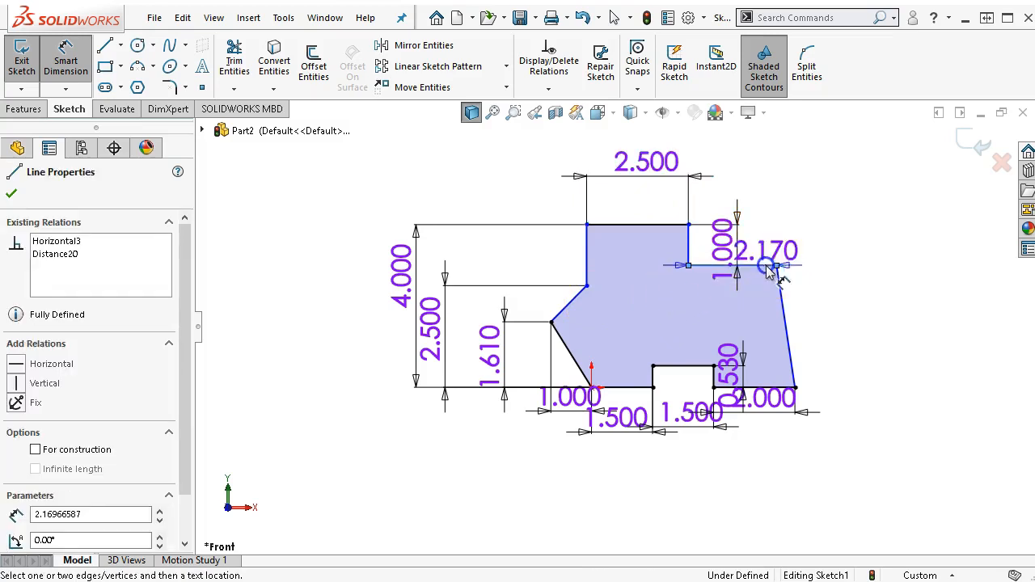
click(764, 190)
text(1)
key(Return)
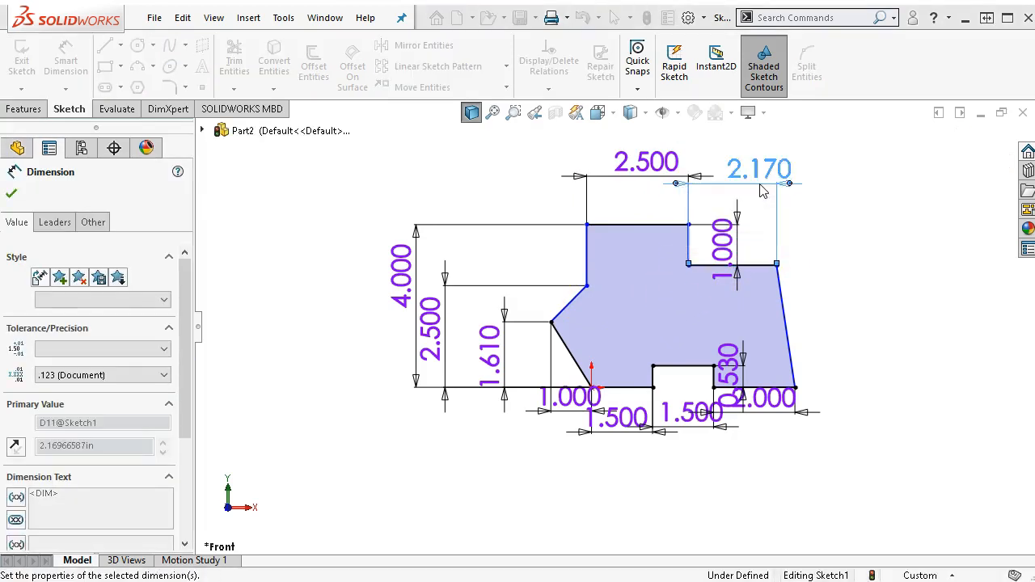
- Dimension the horizontal extent of the upper-left slanted line as 1.5 in and leave the dimension tool
click(571, 303)
click(559, 213)
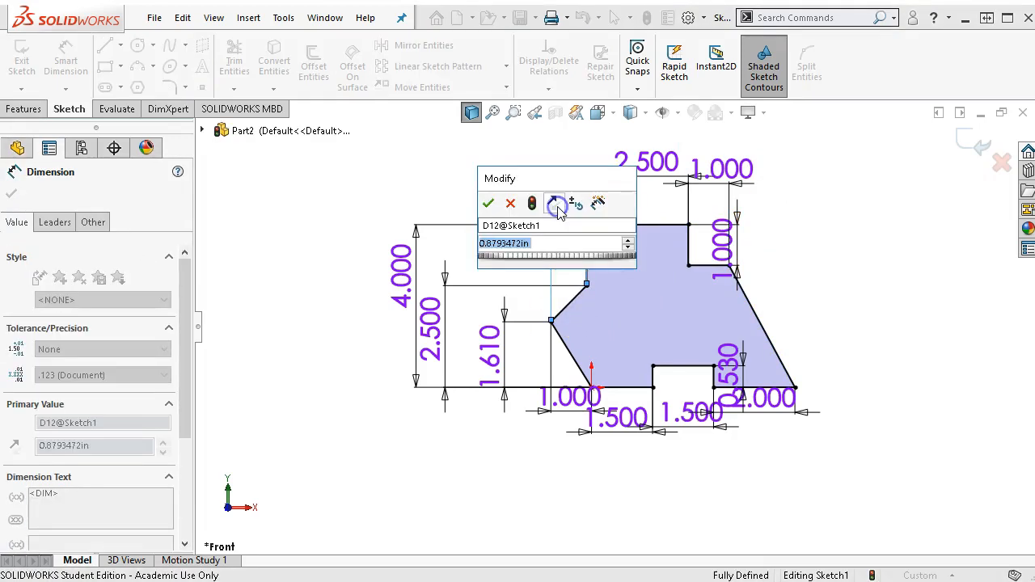
text(1.5)
key(Return)
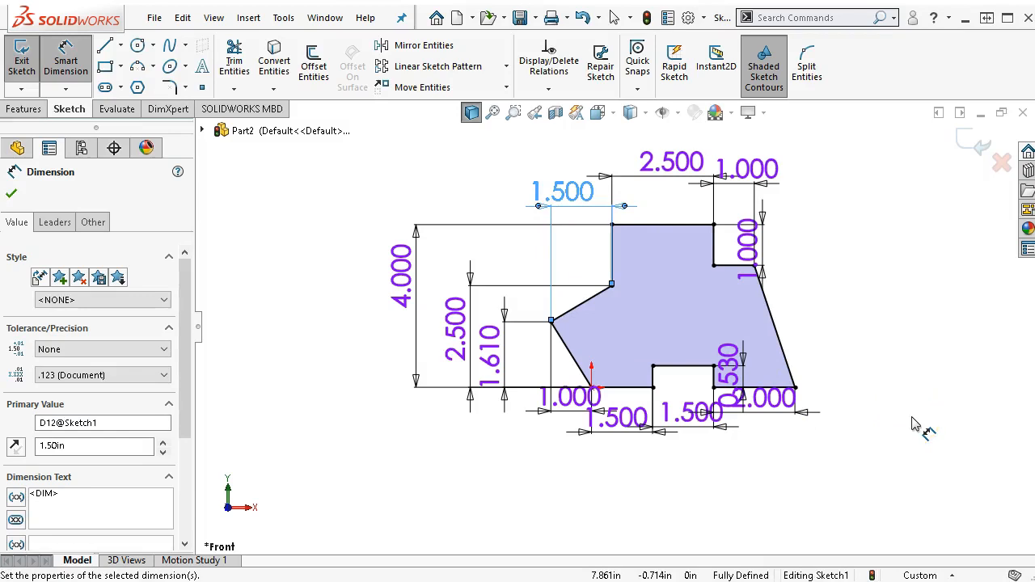
right_click(874, 289)
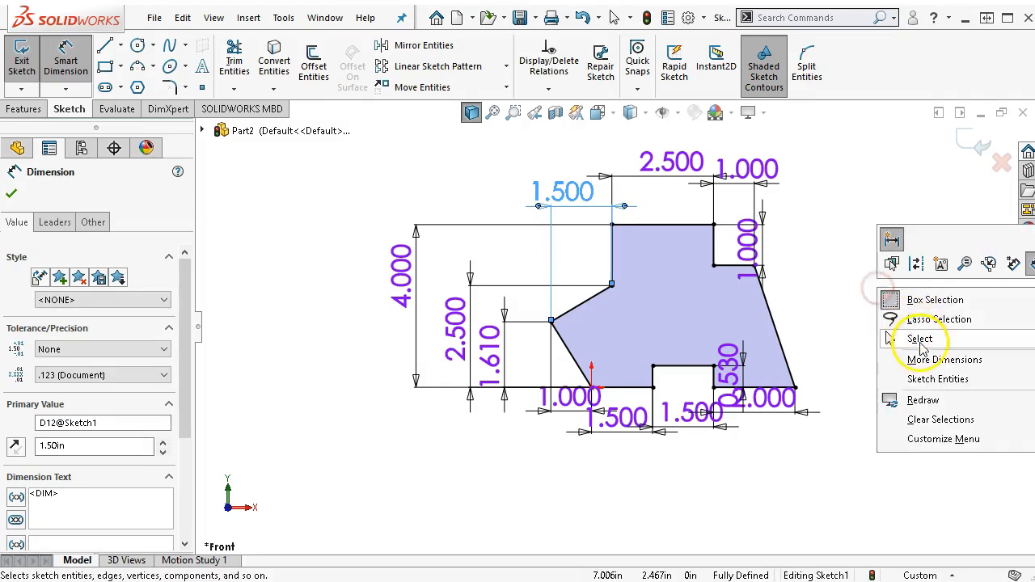
click(885, 339)
- Sketch a corner rectangle about 2.26 in wide and 0.64 in high inside the profile, above the bottom notch
scroll(752, 283, down, 1)
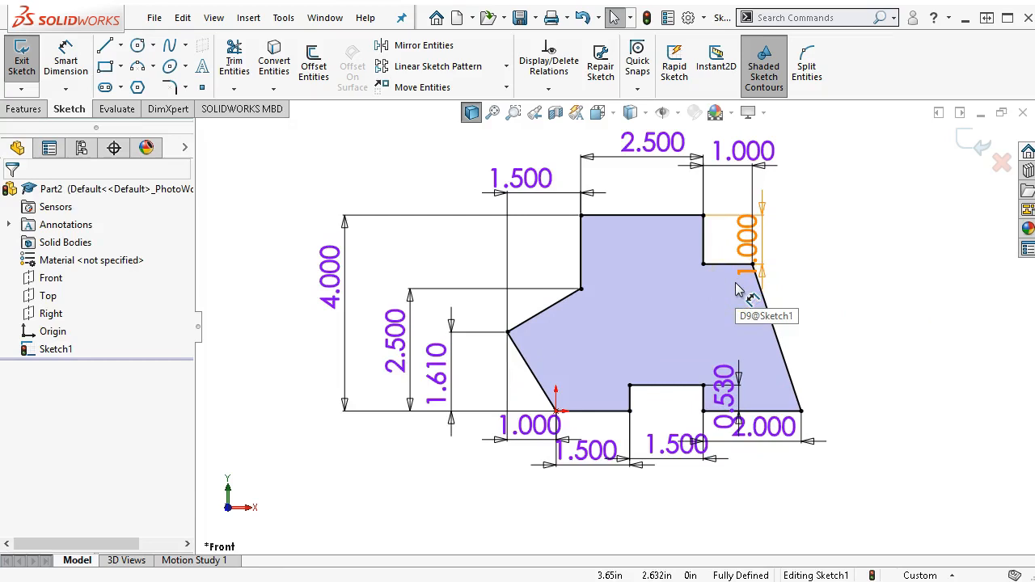
scroll(722, 297, down, 1)
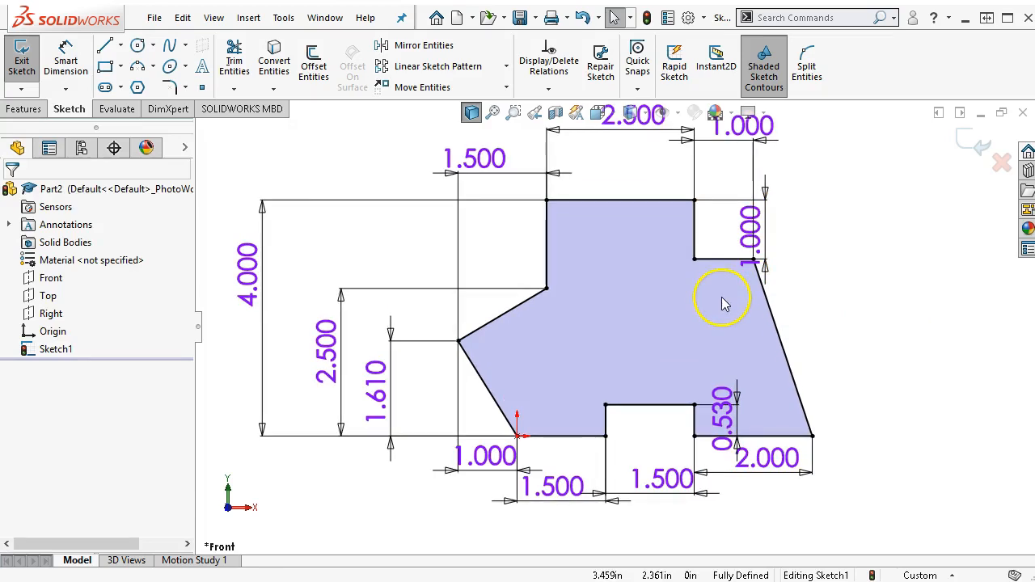
click(104, 67)
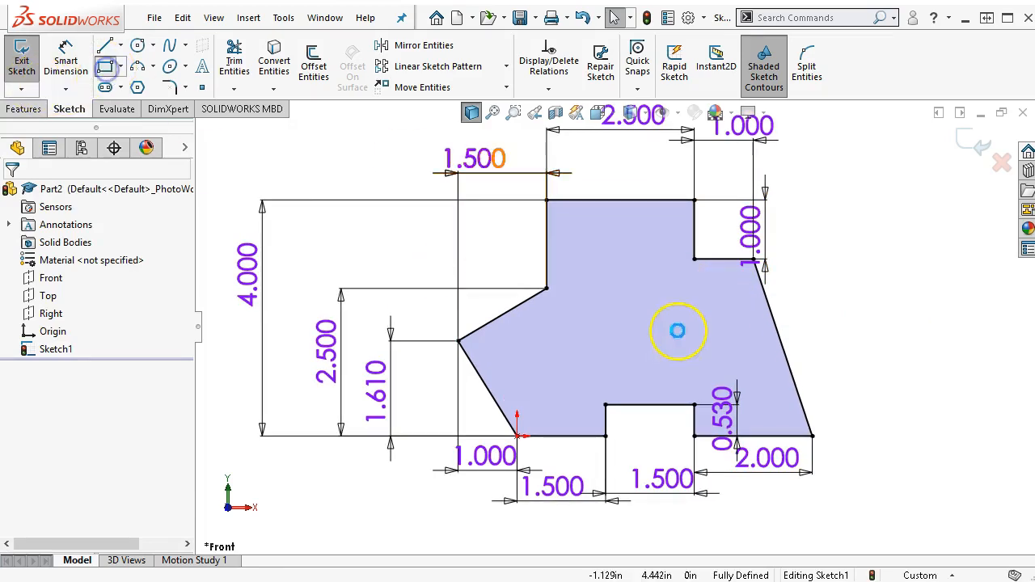
click(606, 315)
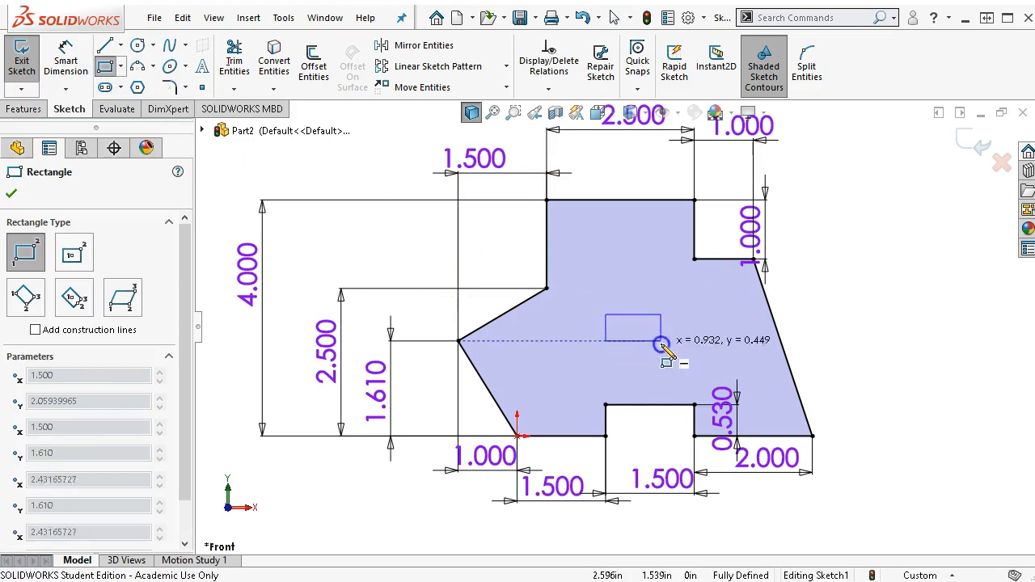
click(739, 352)
- Dimension the height of the inner rectangle as 1 in
right_click(859, 333)
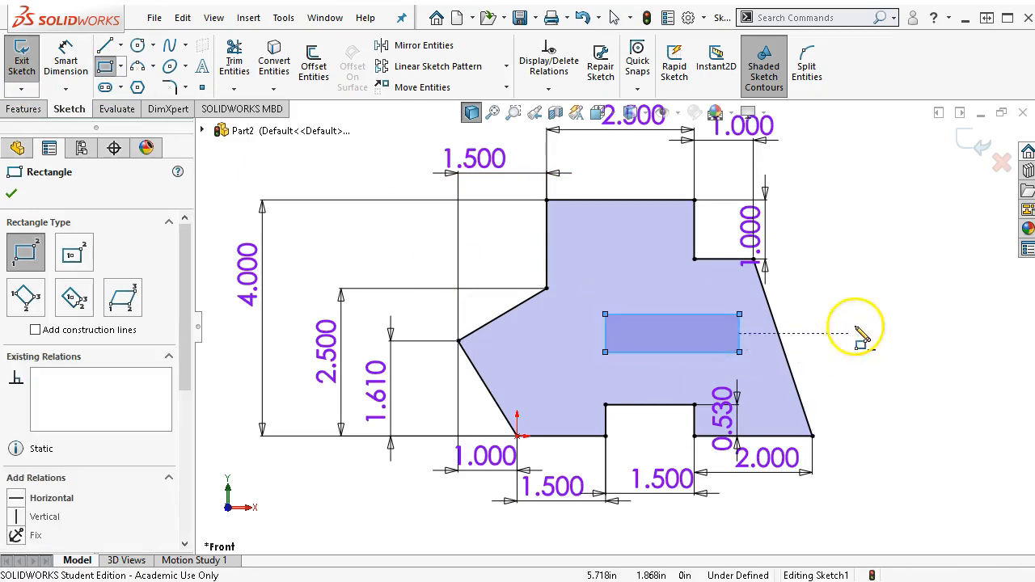
click(1031, 303)
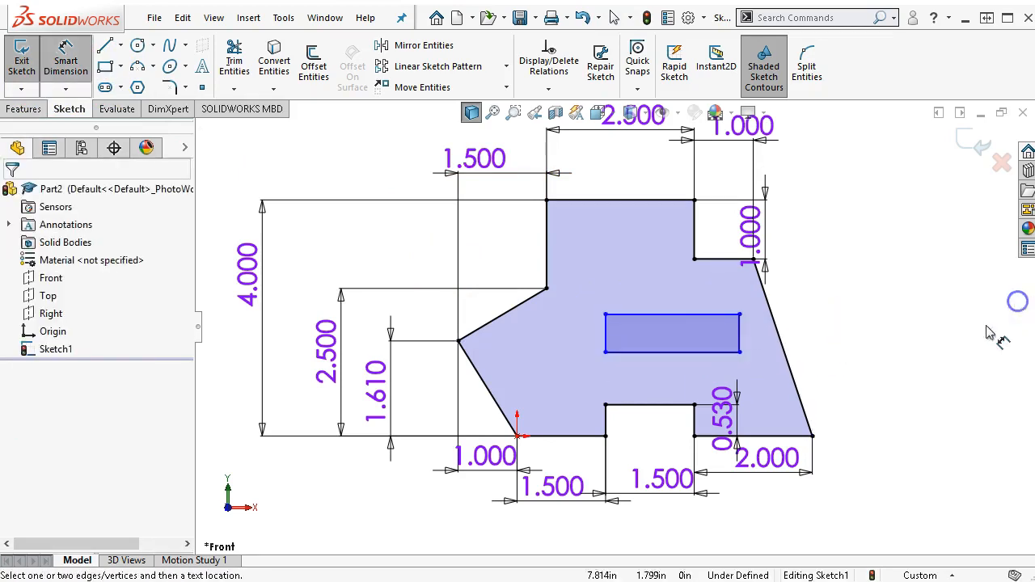
click(739, 336)
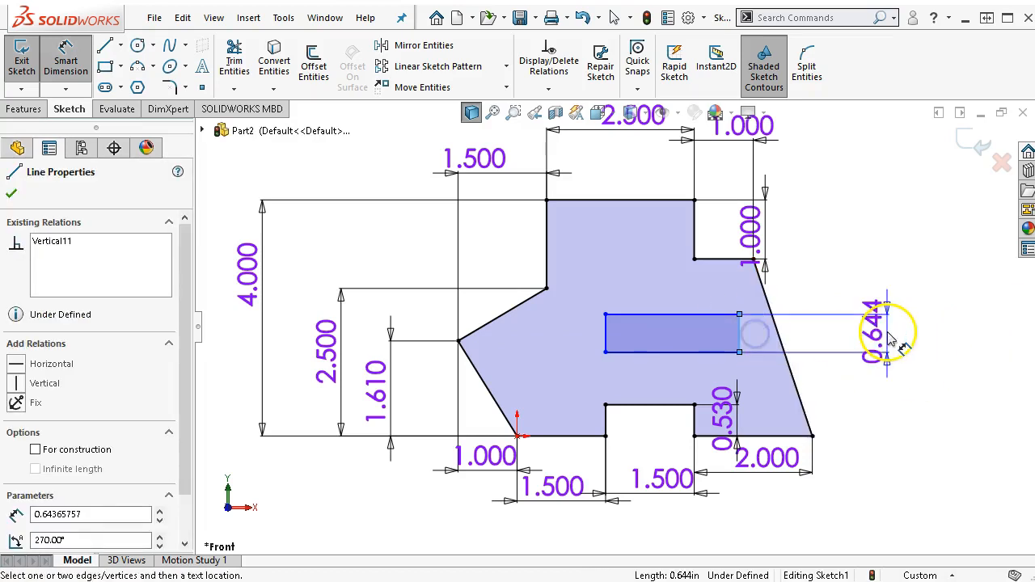
click(890, 340)
text(1)
key(Return)
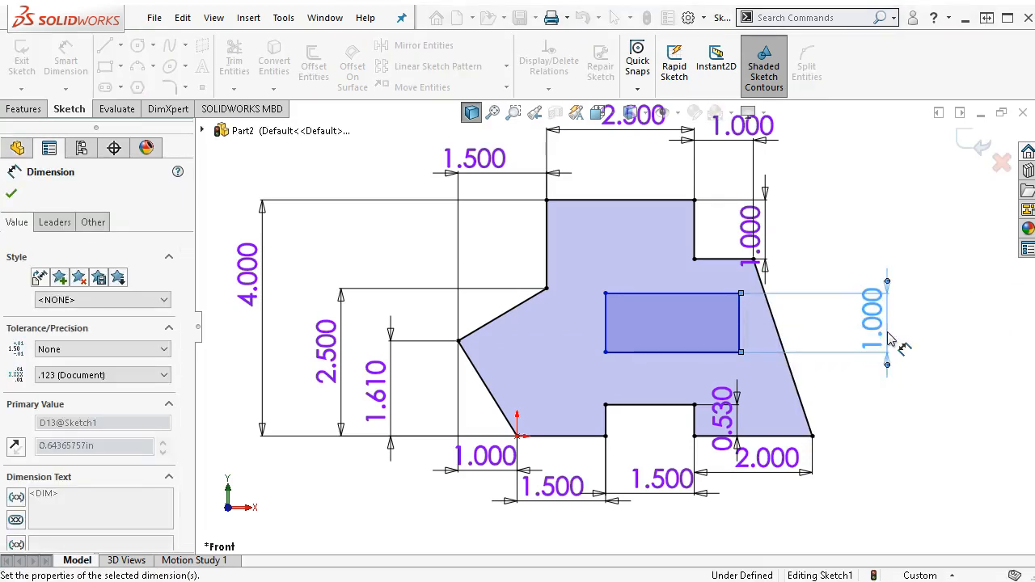
- Dimension the width of the inner rectangle as 2.5 in
click(659, 362)
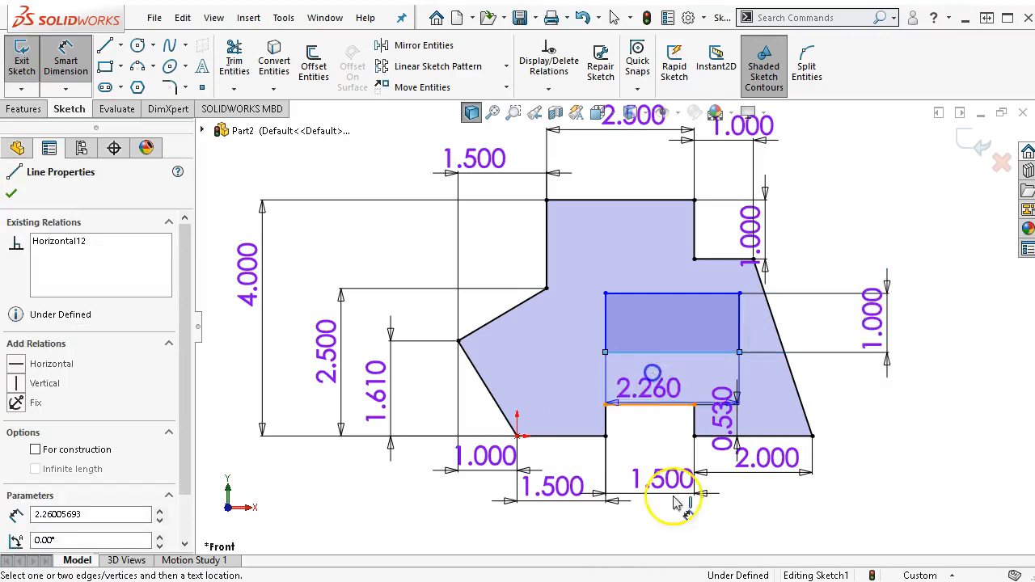
click(678, 530)
text(2.5)
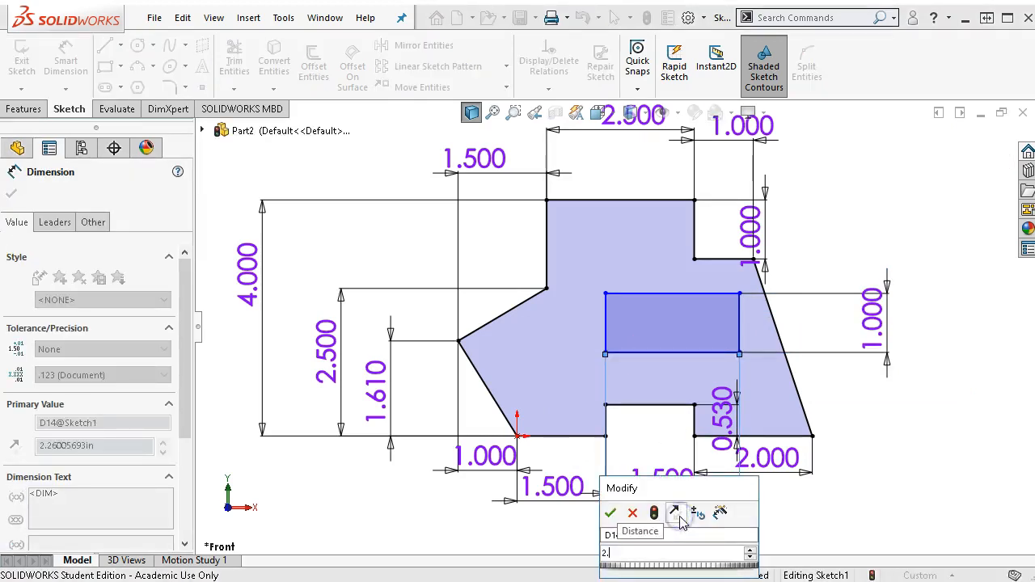
key(Return)
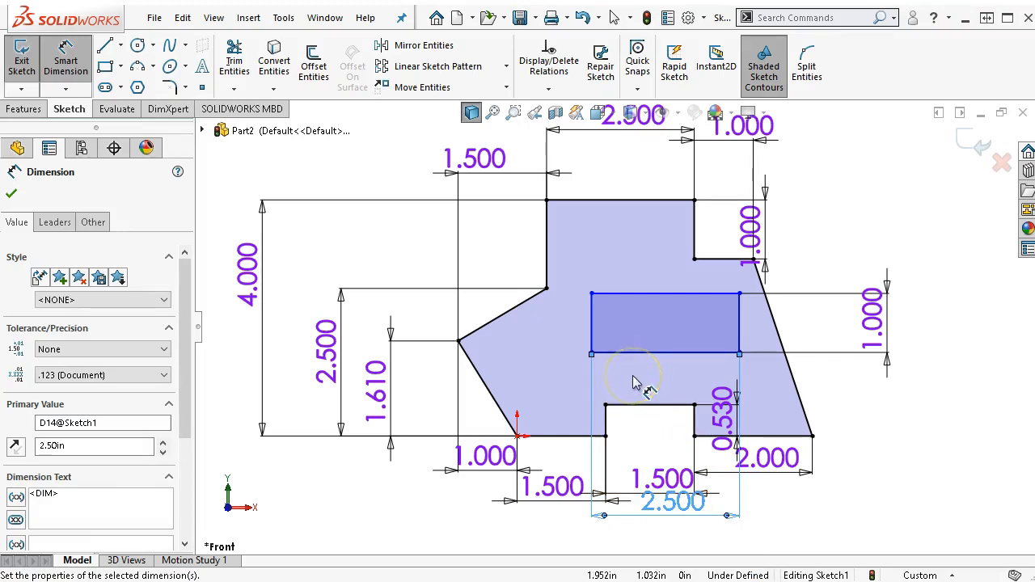
- Dimension the horizontal distance from the profile's leftmost vertex to the inner rectangle's left edge as 2 in
click(458, 341)
click(594, 344)
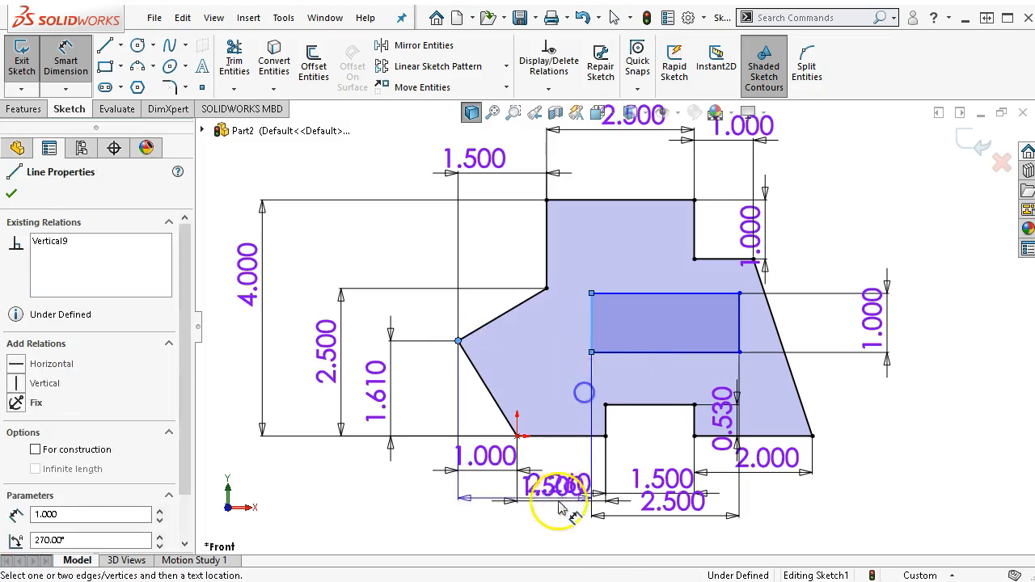
click(548, 520)
text(2)
key(Return)
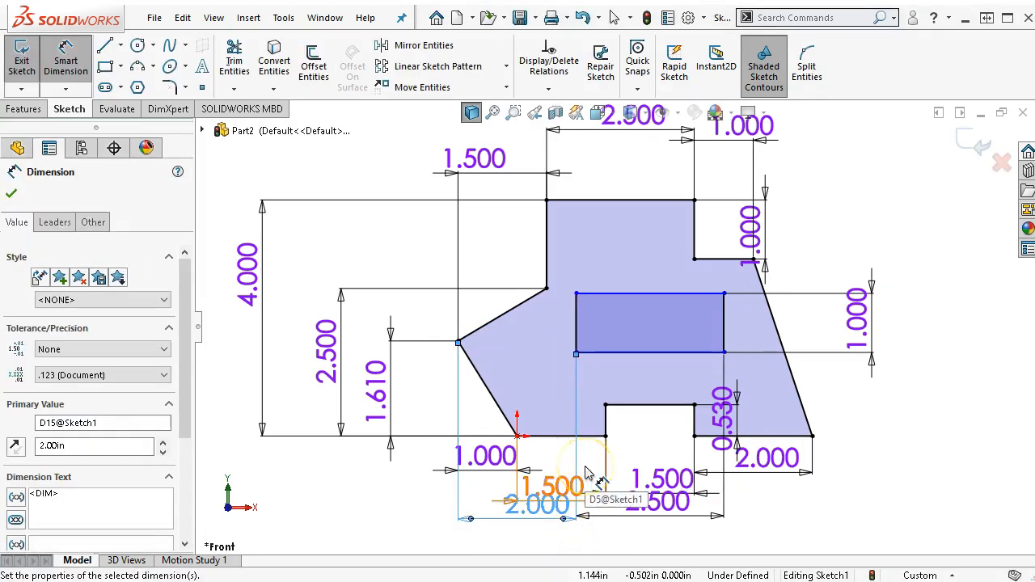
- Dimension the vertical distance from the profile's bottom edge to the inner rectangle's lower edge as 1.23 in
click(761, 439)
click(678, 352)
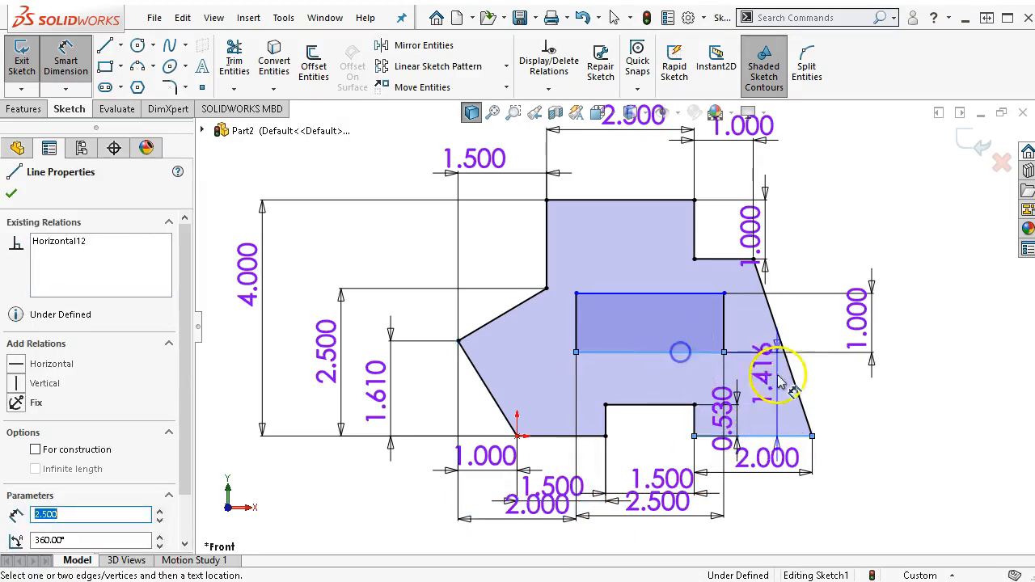
click(880, 436)
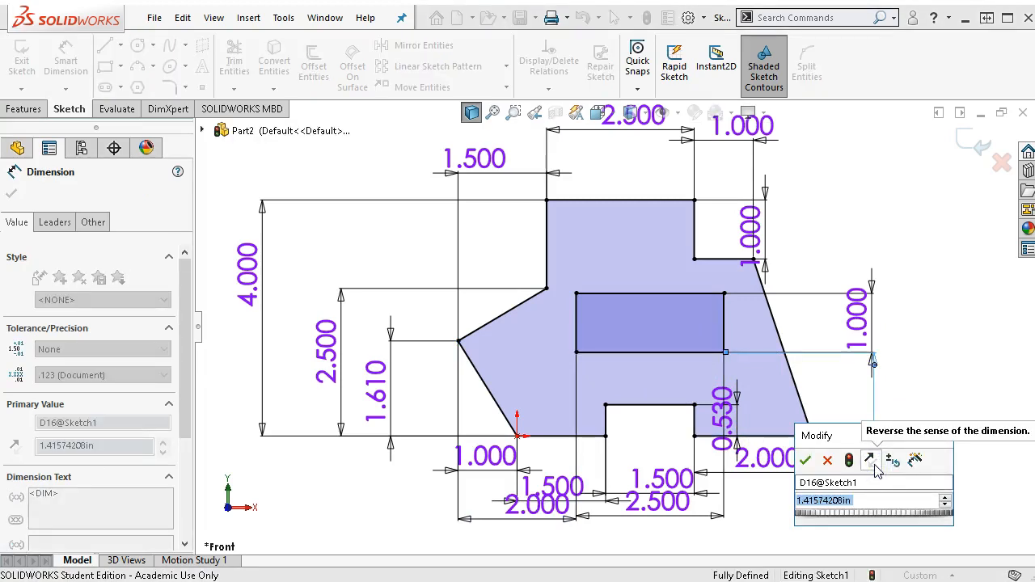
text(1.23)
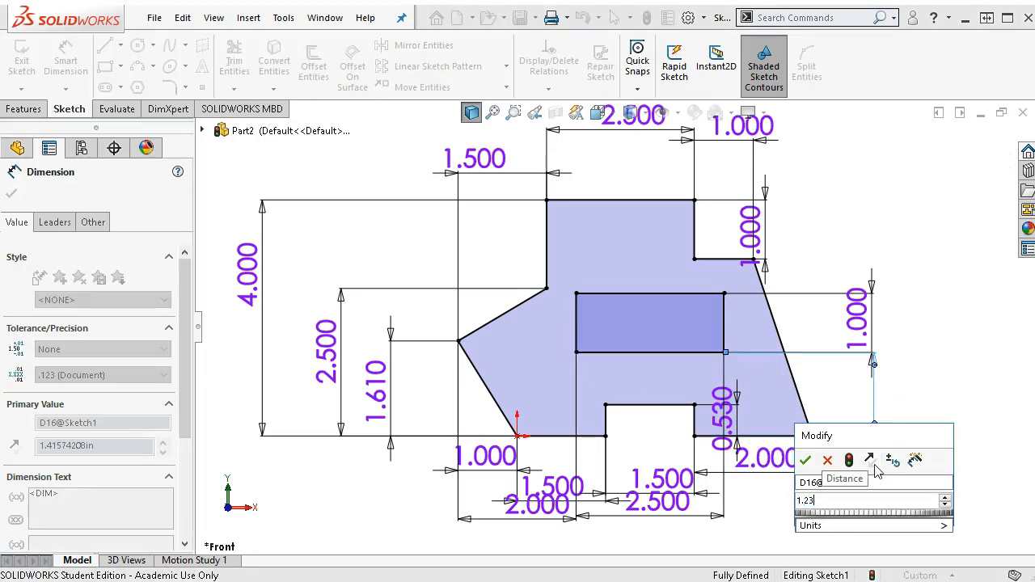
key(Return)
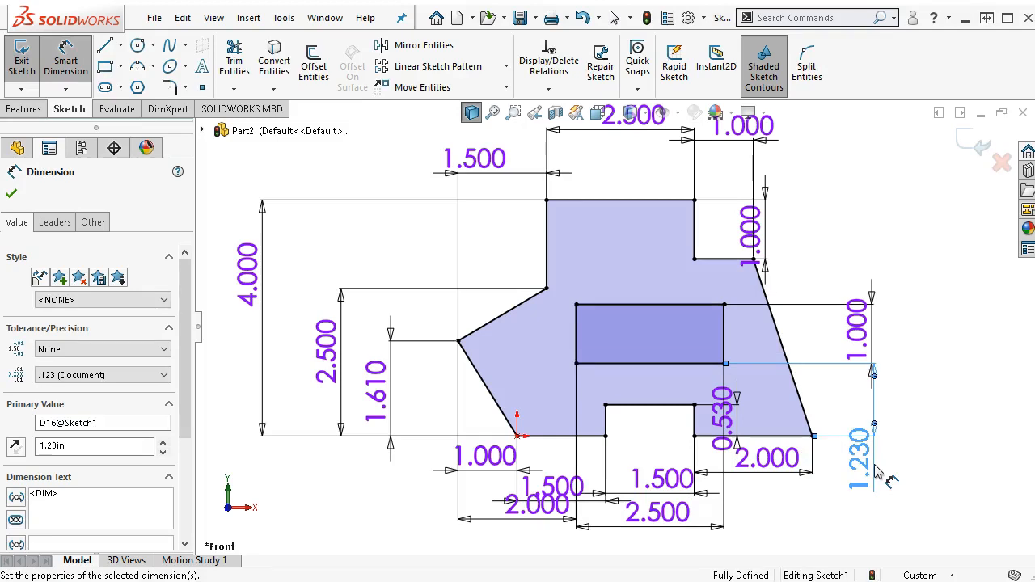
scroll(914, 432, up, 3)
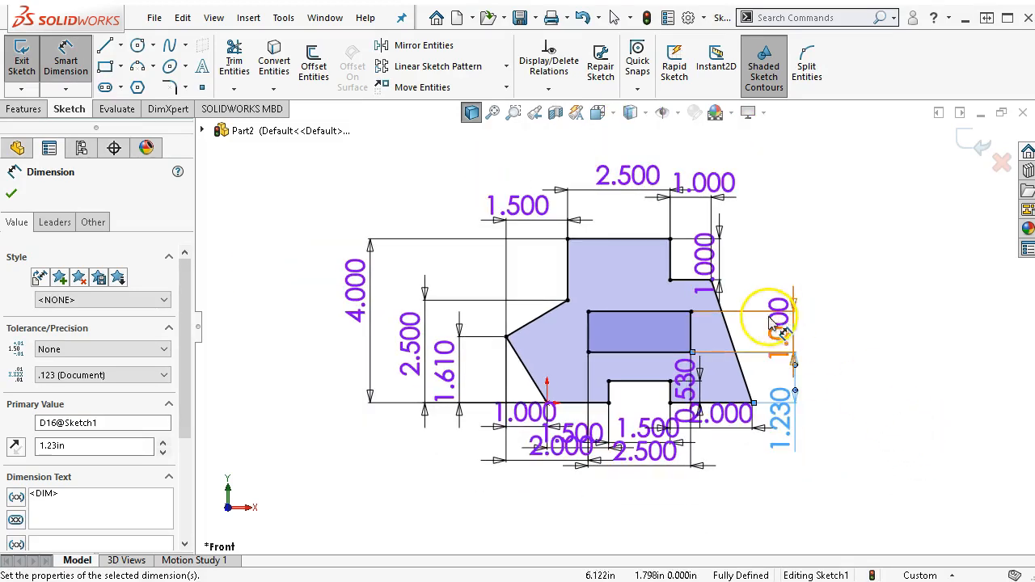
scroll(777, 324, down, 1)
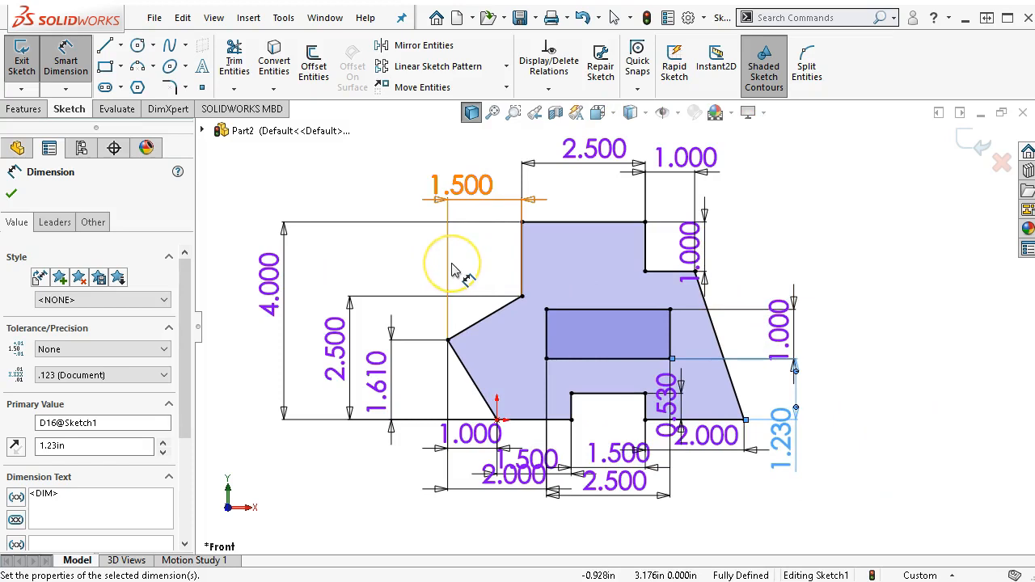
right_click(518, 318)
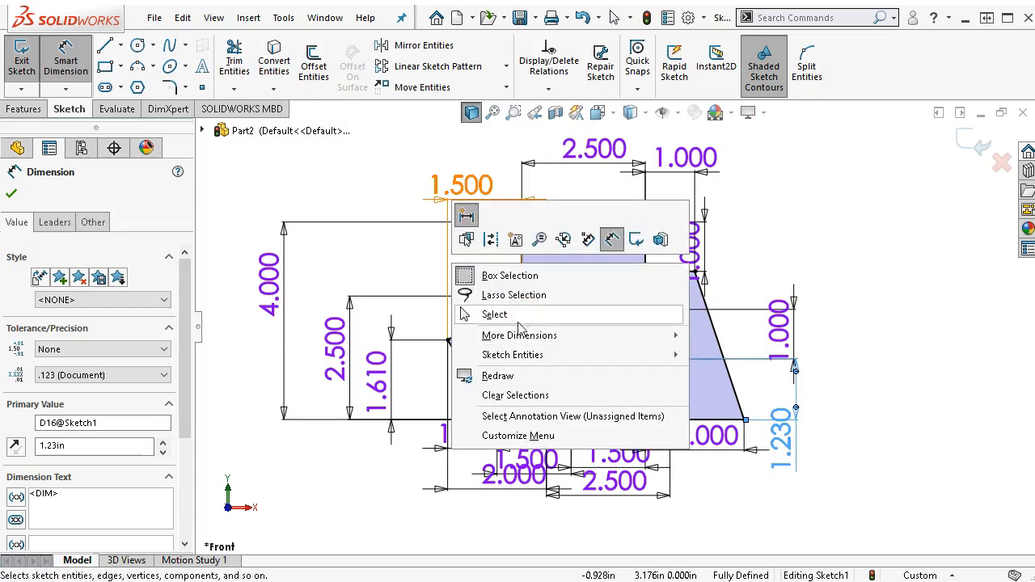
- Extrude the dimensioned profile with its rectangular cutout as a solid boss, Blind, to a depth of 0.625 in
click(519, 314)
key(Escape)
scroll(431, 282, down, 1)
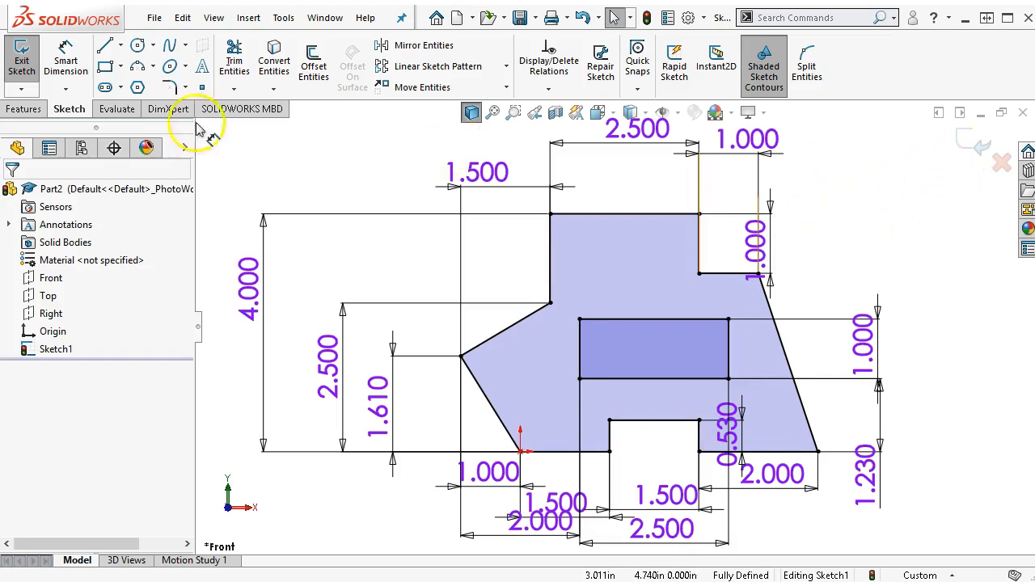
click(22, 109)
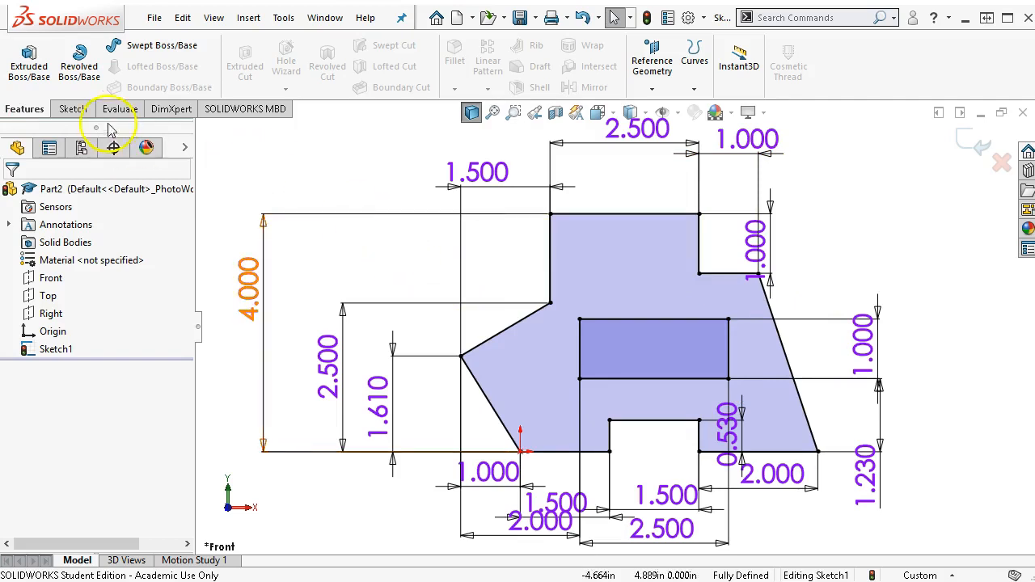
click(29, 64)
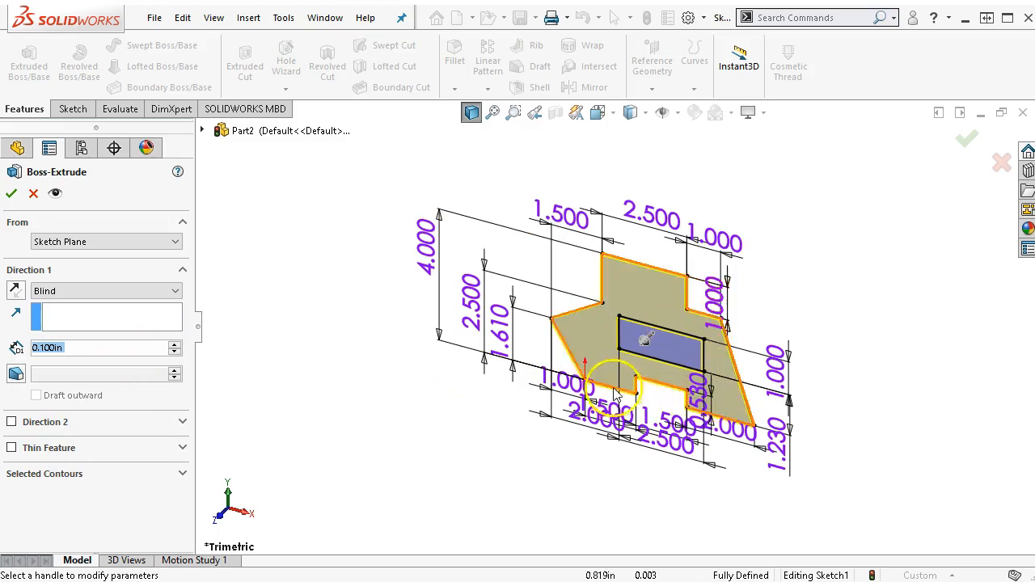
scroll(688, 394, down, 2)
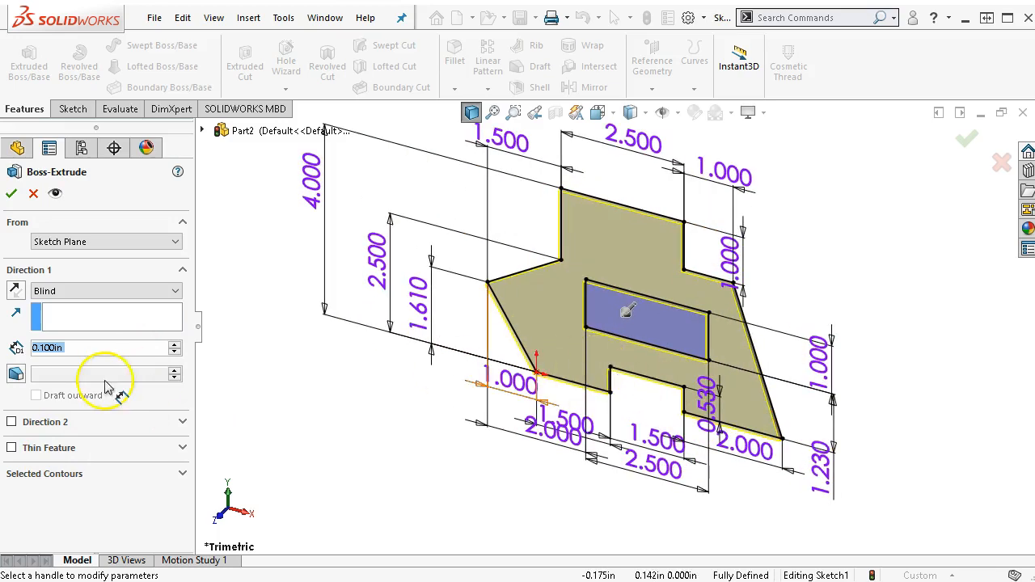
text(.625)
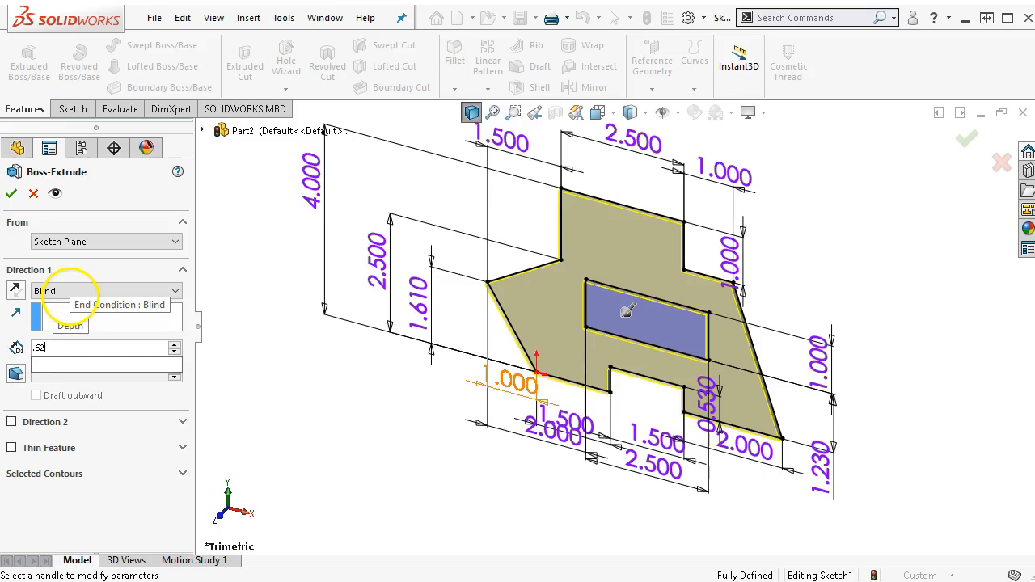
key(Return)
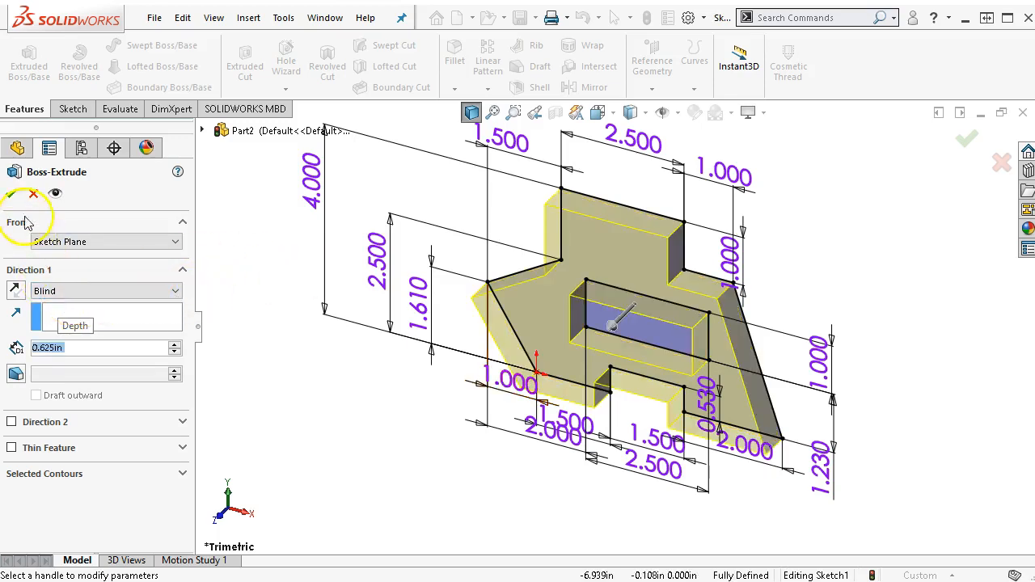
click(11, 194)
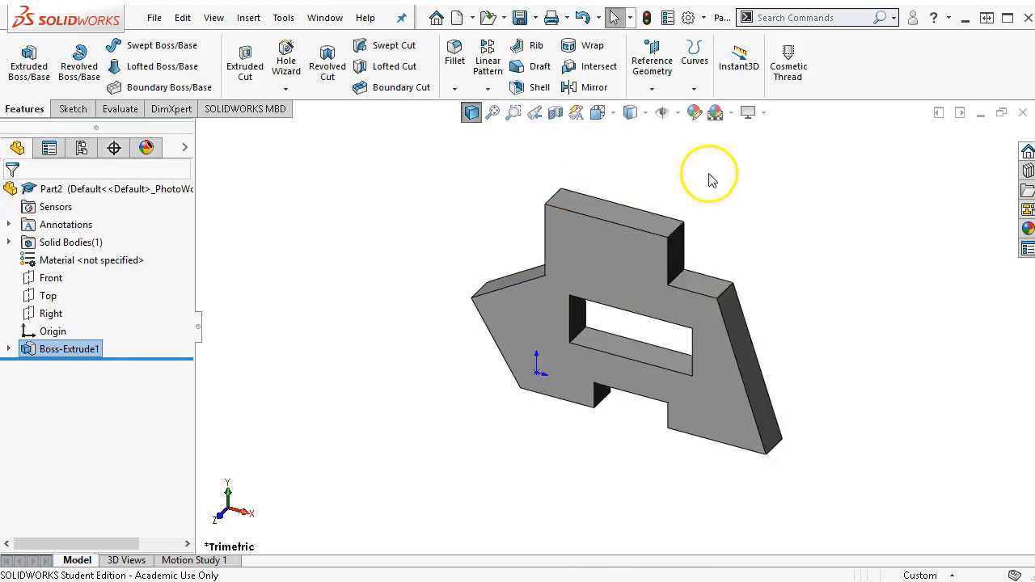
- Start a Fillet on the inside corner edge of the upper step, adding a cutout corner edge and all other concave edges
scroll(708, 180, down, 1)
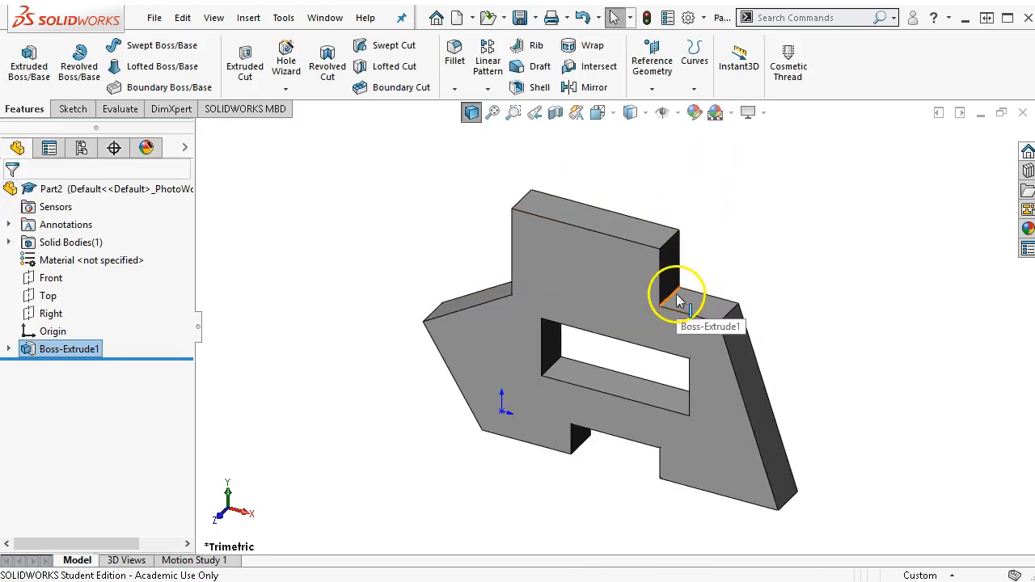
click(678, 301)
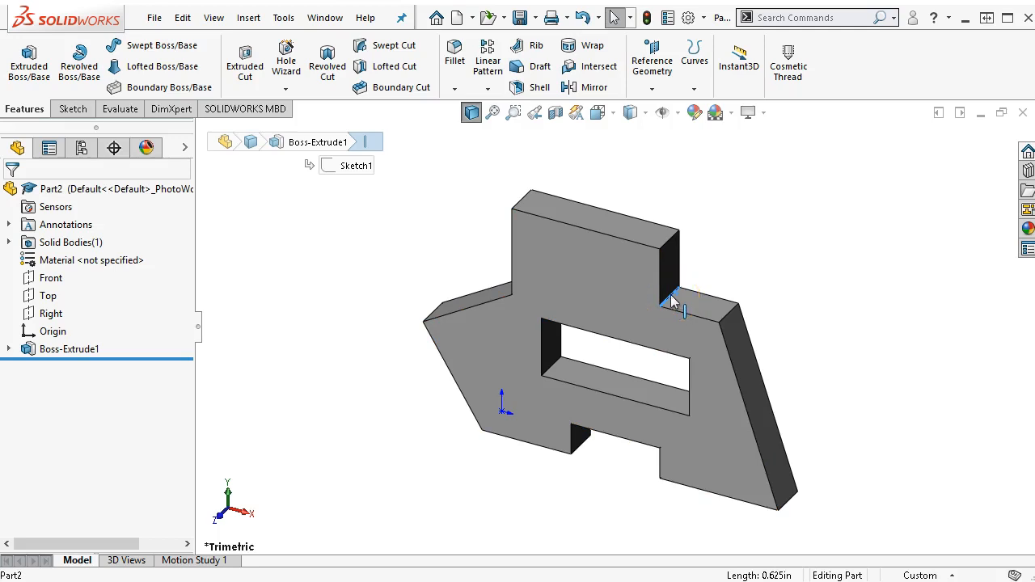
click(816, 246)
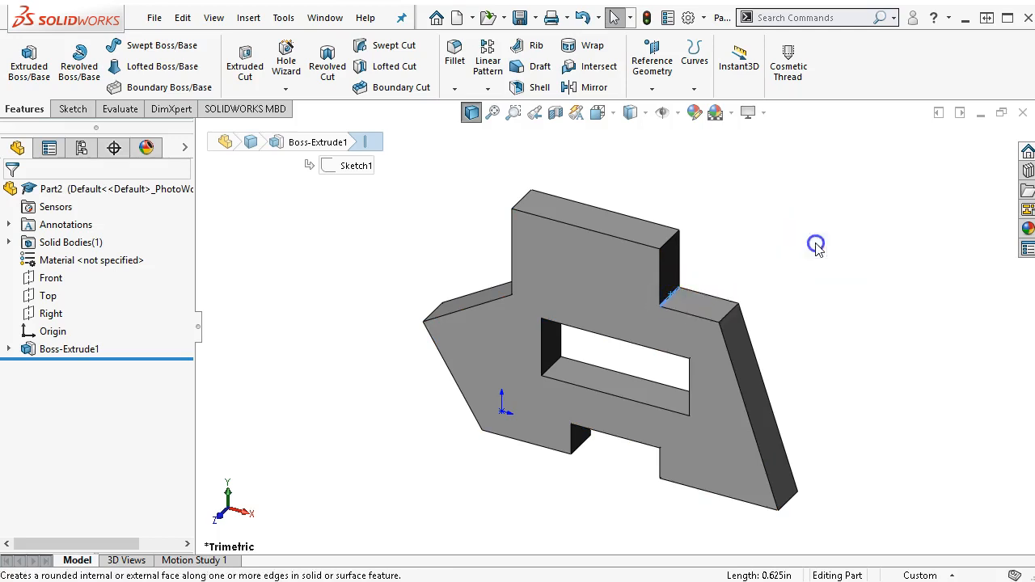
click(556, 371)
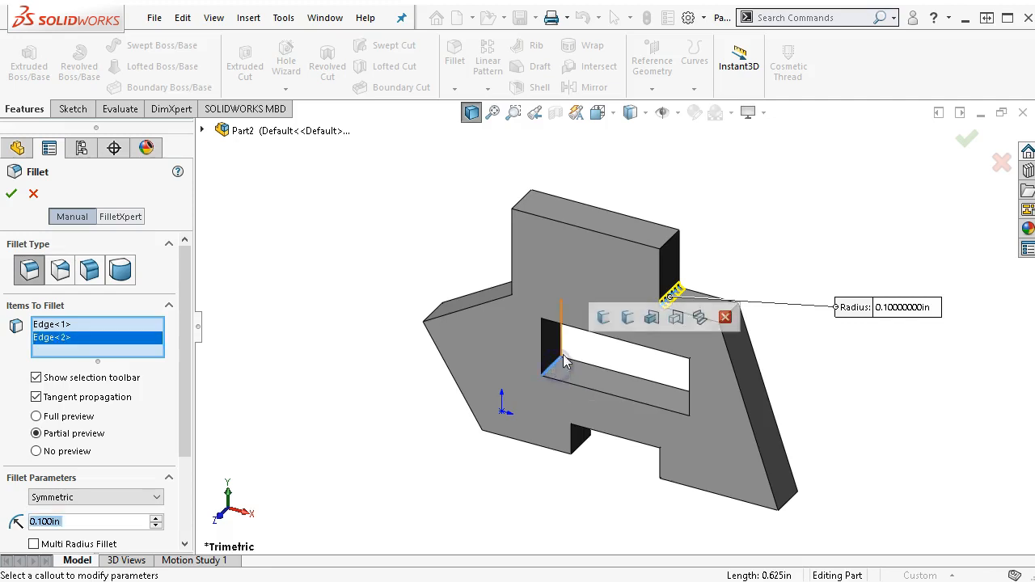
click(603, 320)
click(626, 318)
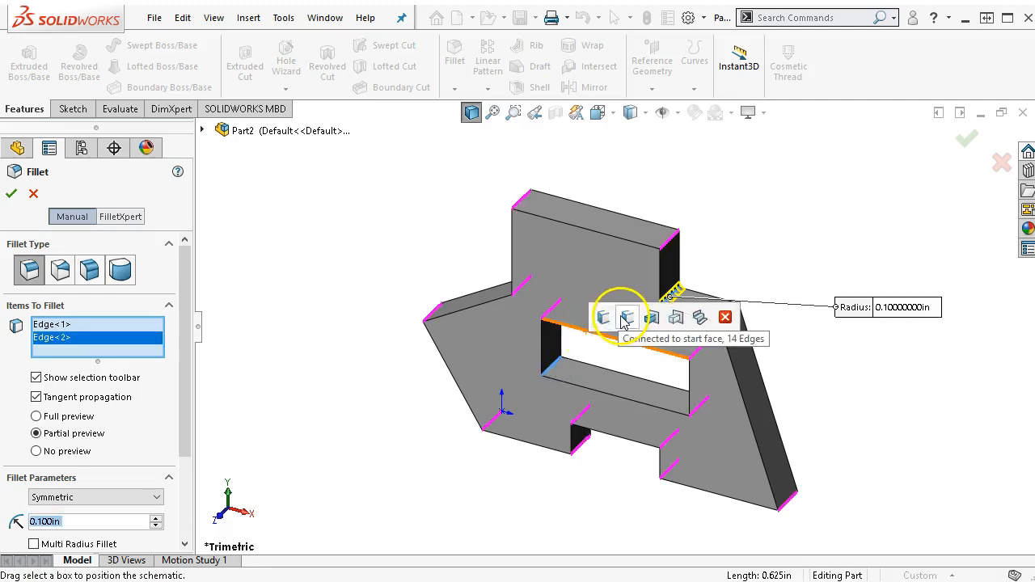
click(652, 319)
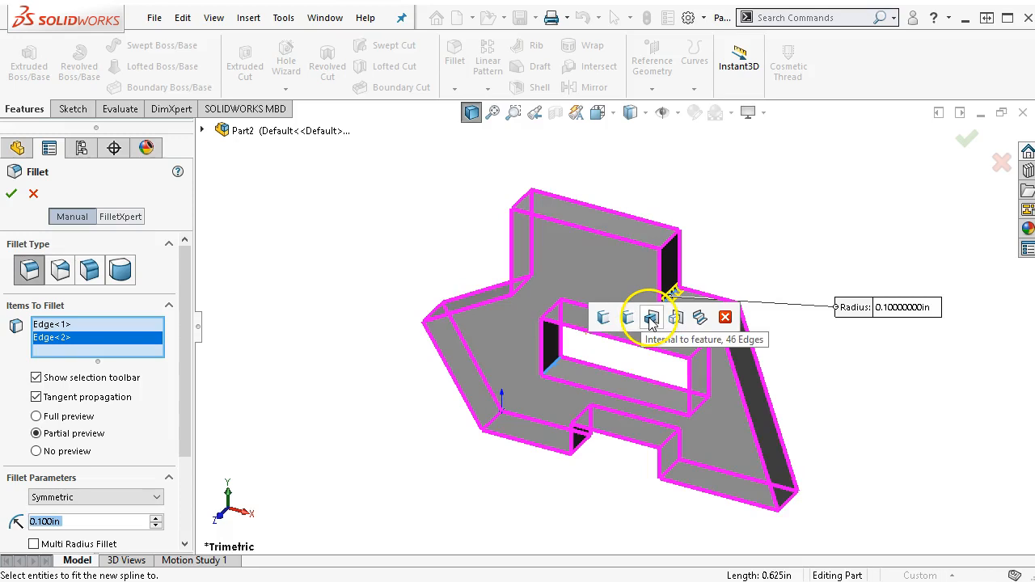
click(676, 318)
click(700, 318)
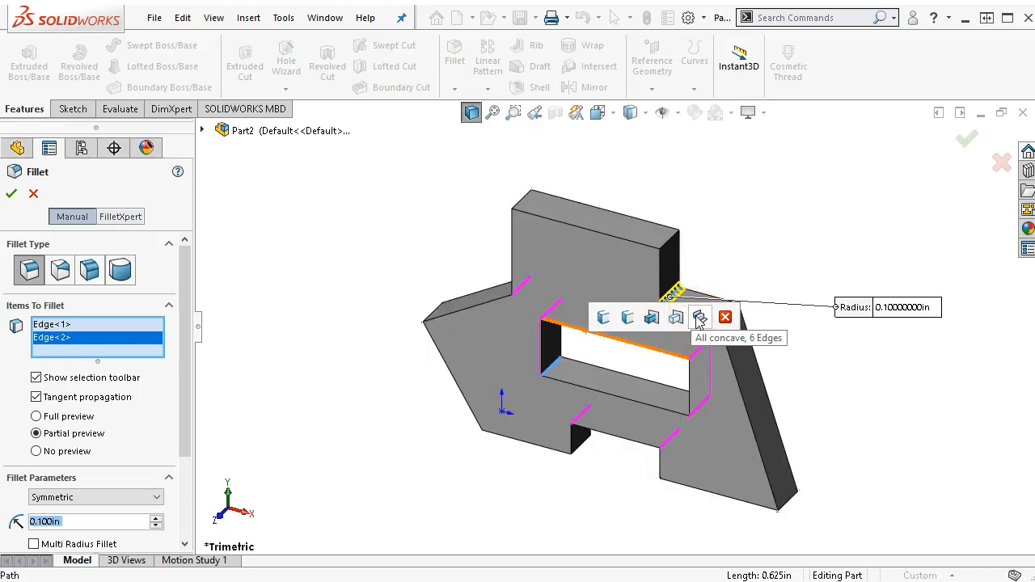
click(700, 318)
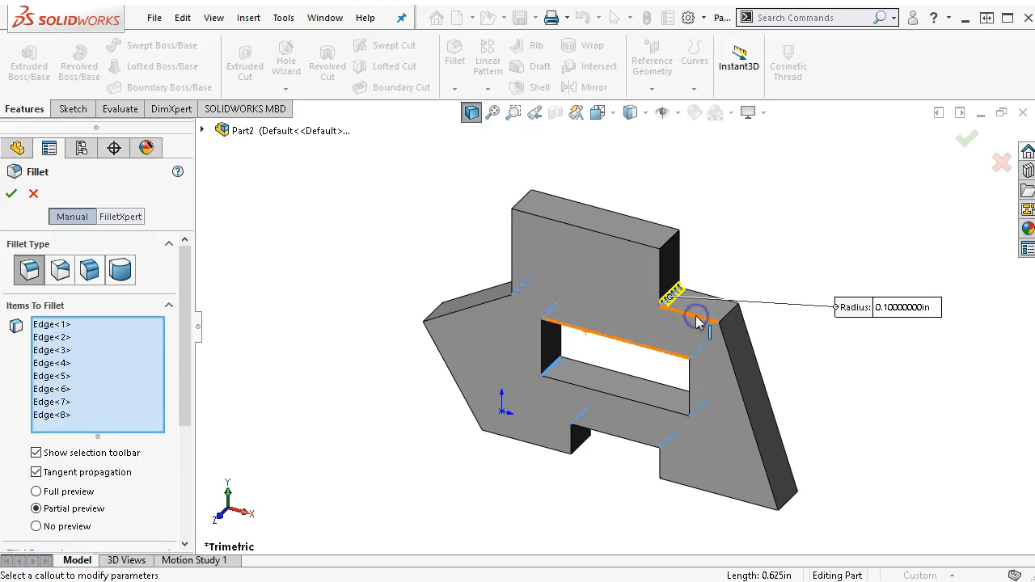
- Set the symmetric fillet radius to 0.13 in and apply the fillet to the selected concave edges
drag(186, 393, 185, 478)
click(101, 445)
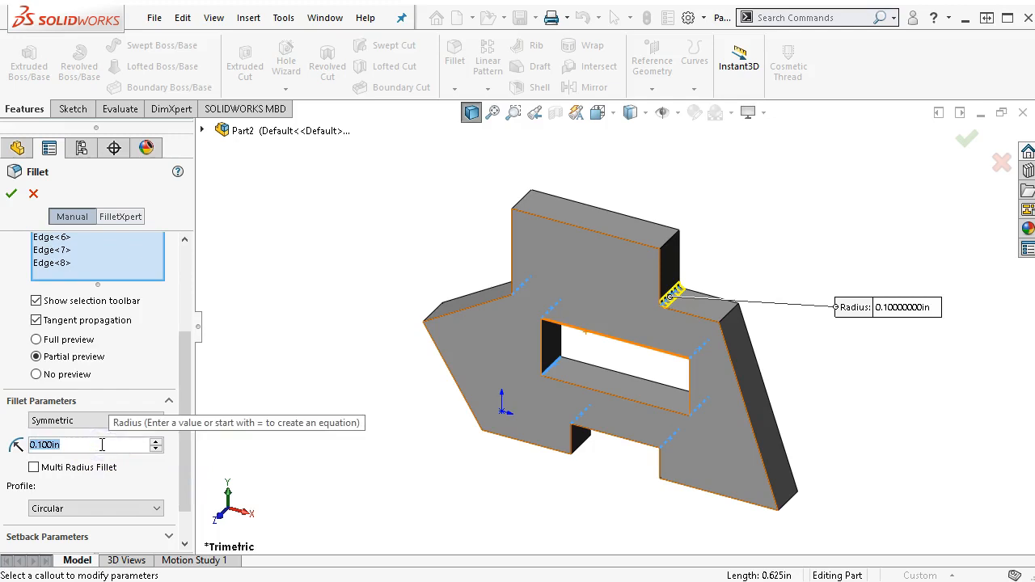
text(.13)
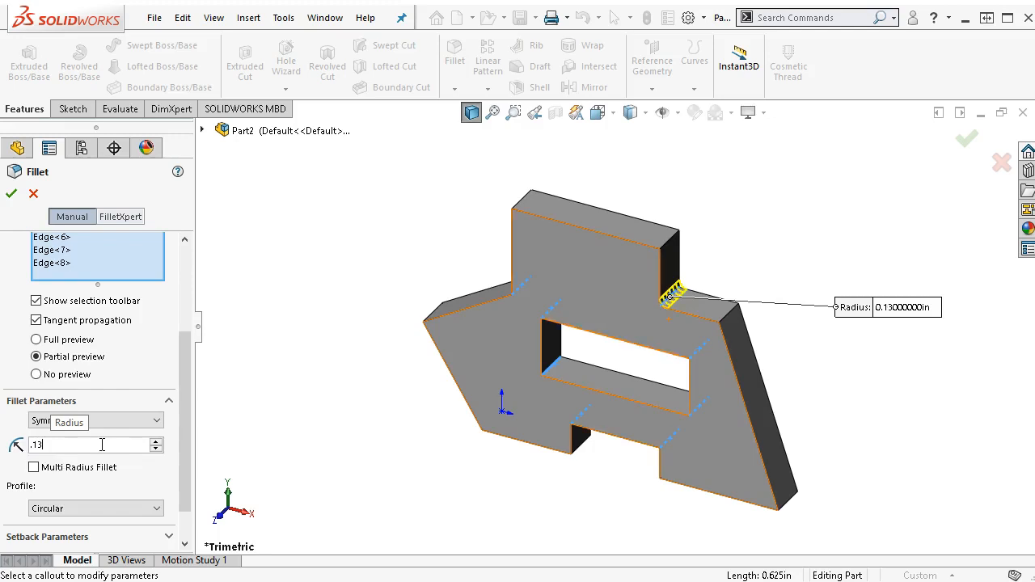
key(Return)
click(10, 193)
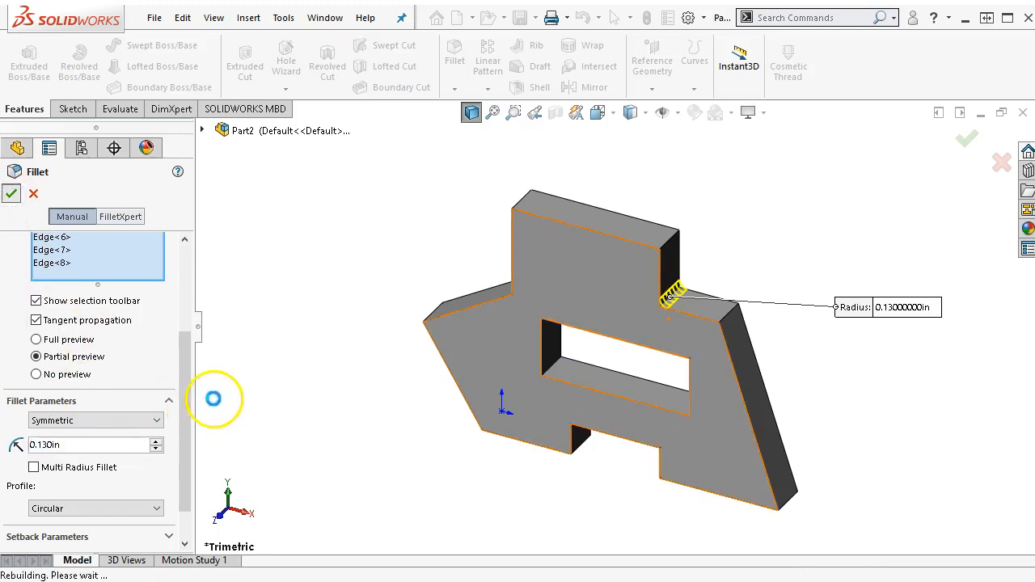
click(405, 542)
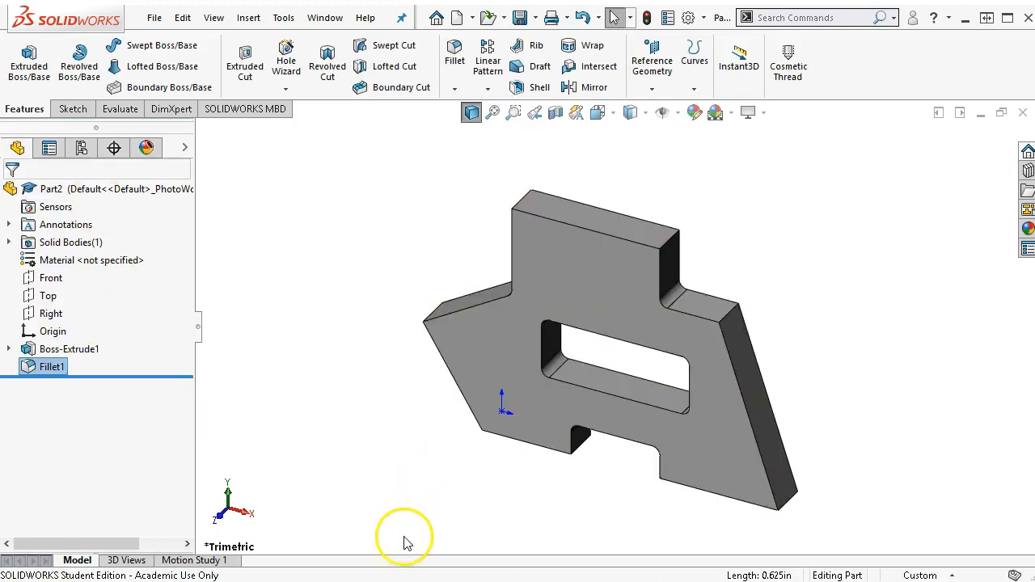
- Examine the filleted inside corners of the part from the front and in rotated views
key(ctrl+1)
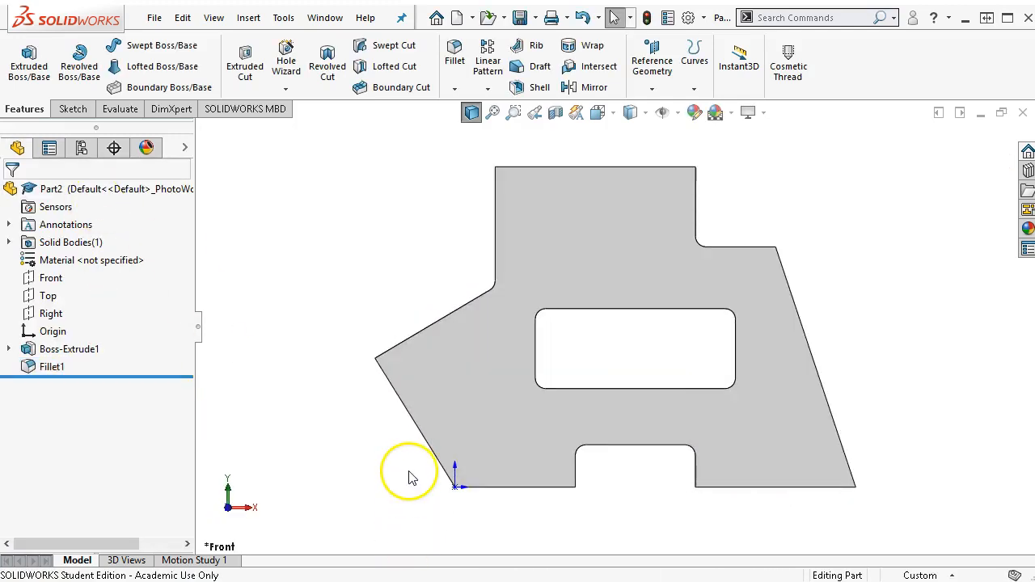
click(584, 462)
middle_drag(586, 462, 598, 485)
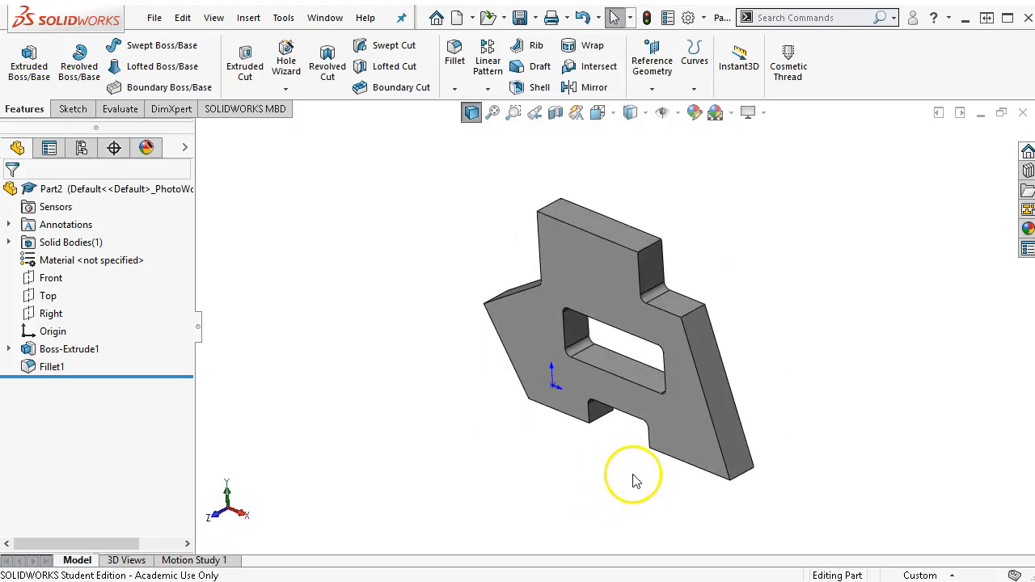
scroll(624, 451, down, 1)
middle_drag(624, 451, 638, 432)
scroll(640, 306, down, 1)
middle_drag(639, 306, 630, 321)
scroll(625, 306, up, 1)
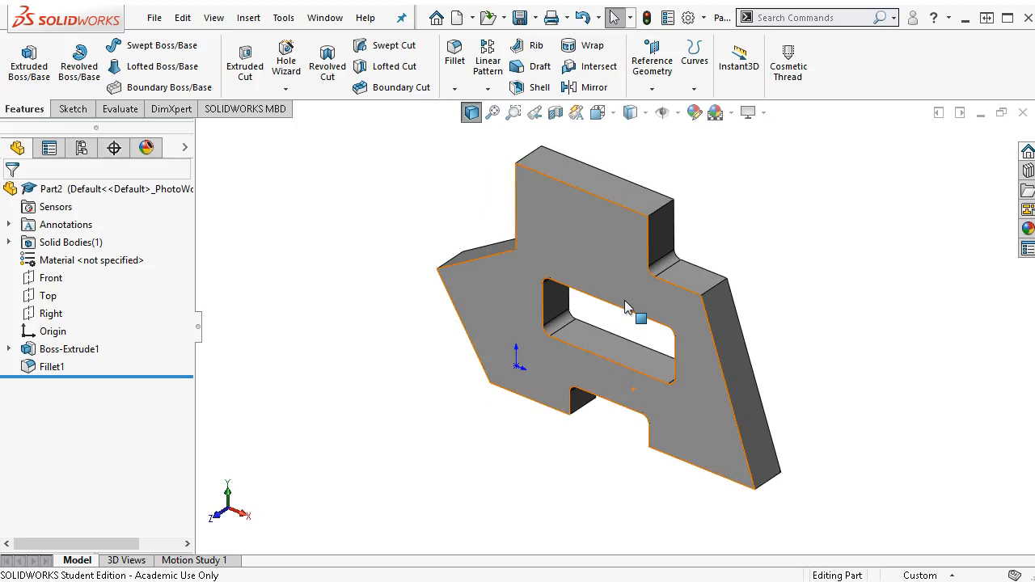
scroll(625, 306, down, 1)
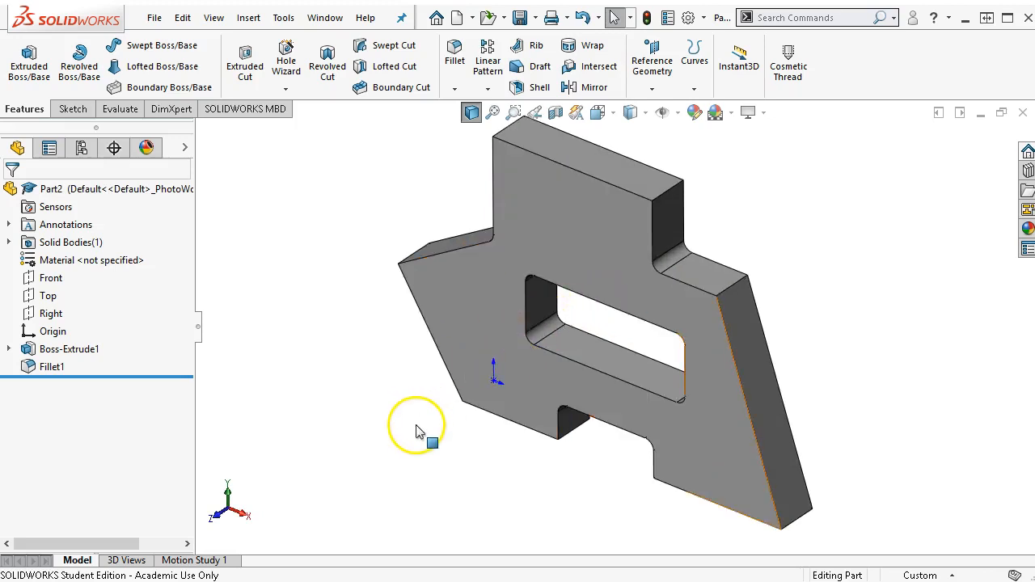